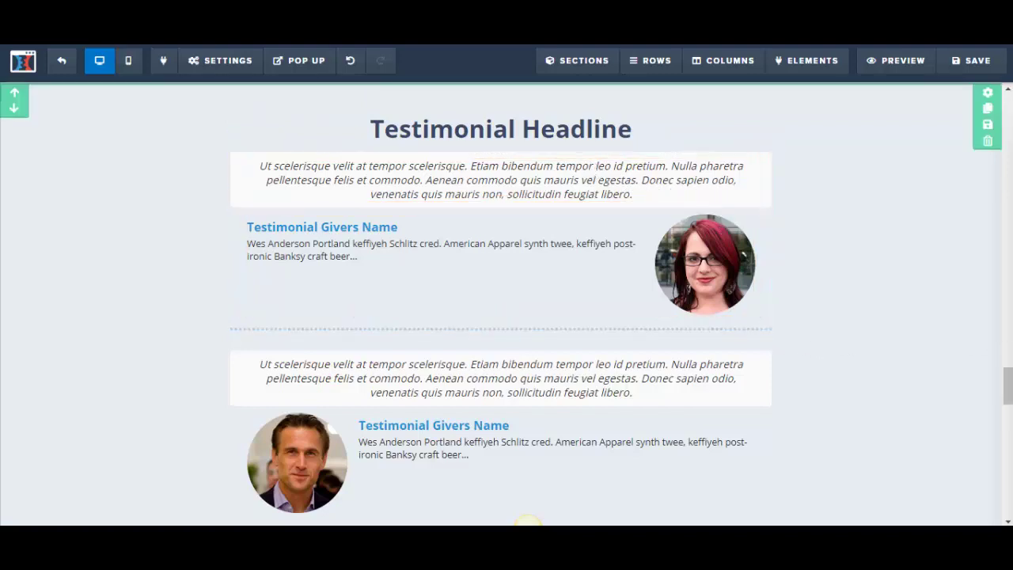
# Step: Switch to the Word sales copy document and copy the heading "You Don't Have to Take My Word For It..."
pyautogui.scroll(-1, 783, 218)
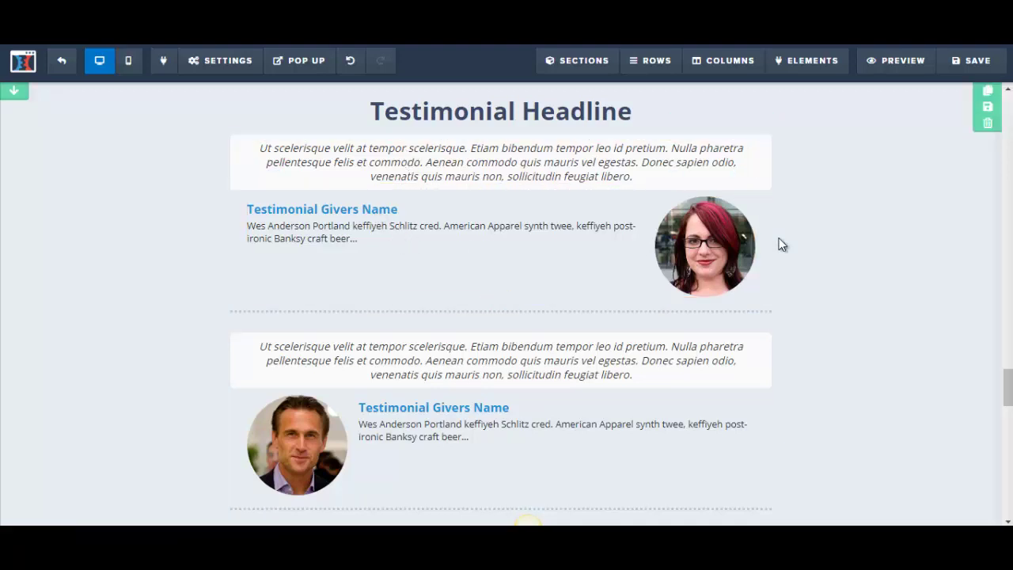
pyautogui.scroll(1, 918, 288)
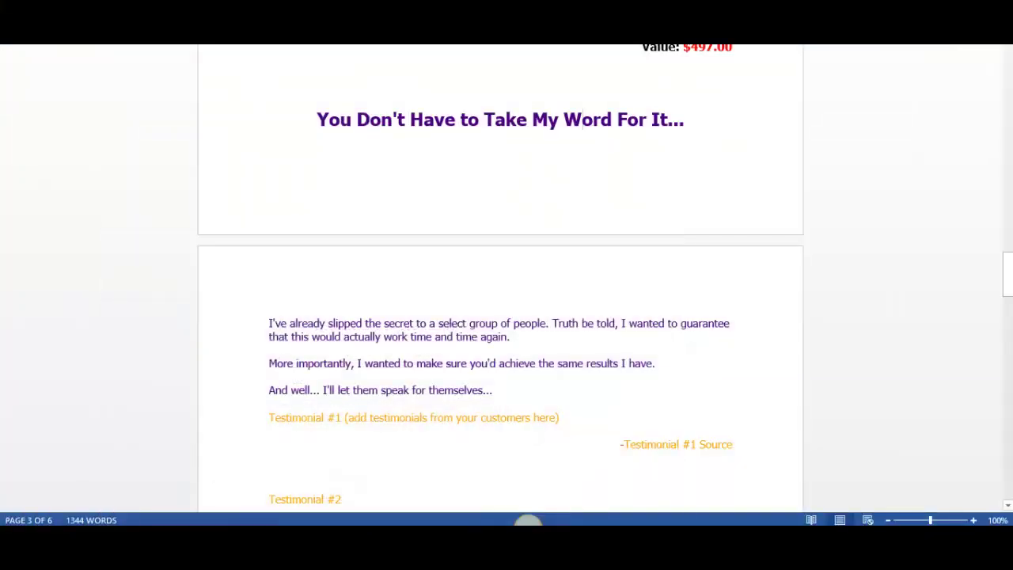
pyautogui.click(317, 119)
pyautogui.moveTo(617, 108); pyautogui.dragTo(687, 121)
pyautogui.hotkey('ctrl', 'c')
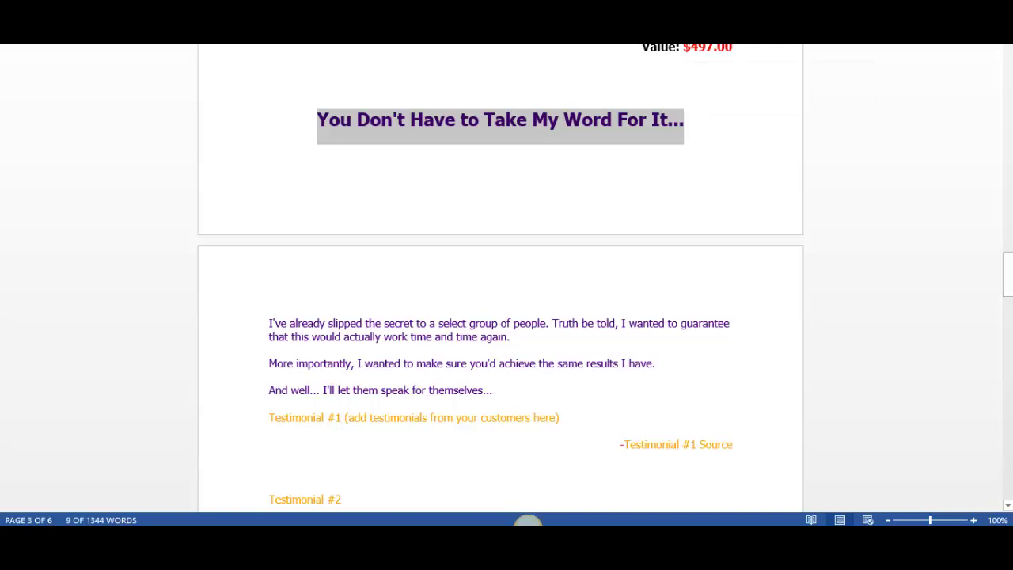
# Step: In the ClickFunnels editor, replace the "Testimonial Headline" text with the copied heading and save the page
pyautogui.click(290, 425)
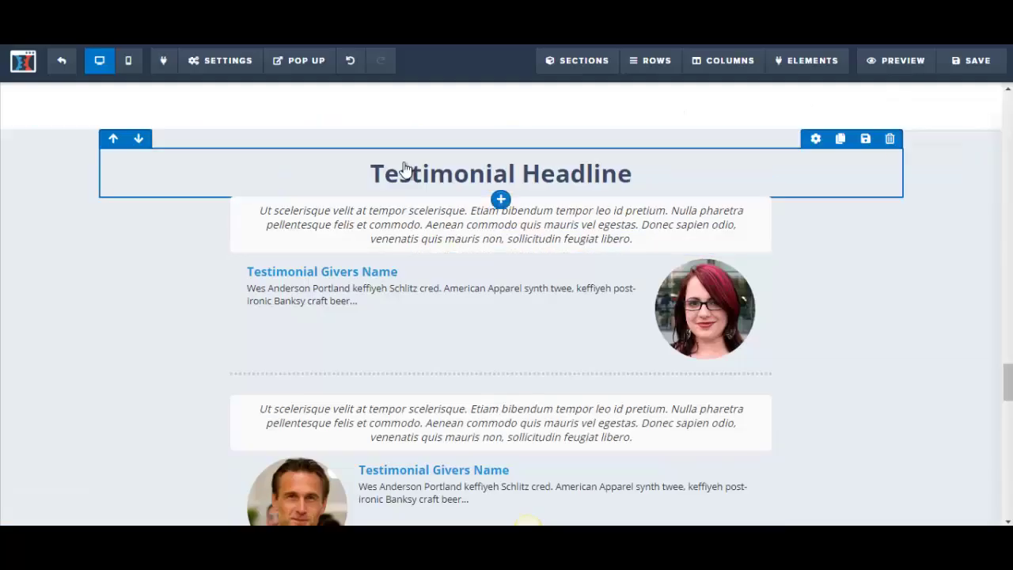
pyautogui.click(383, 172)
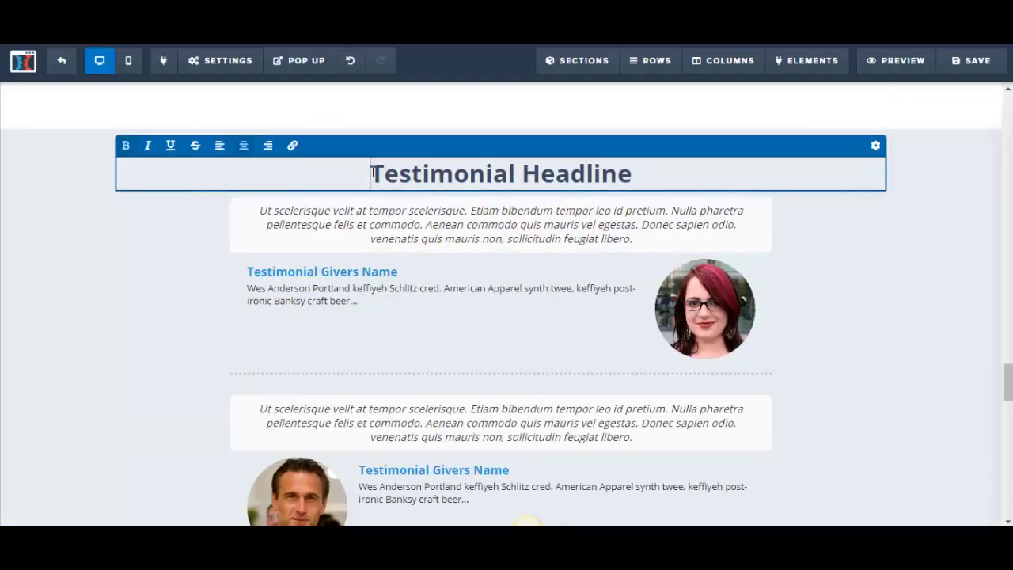
pyautogui.moveTo(371, 172); pyautogui.dragTo(634, 176)
pyautogui.hotkey('ctrl', 'v')
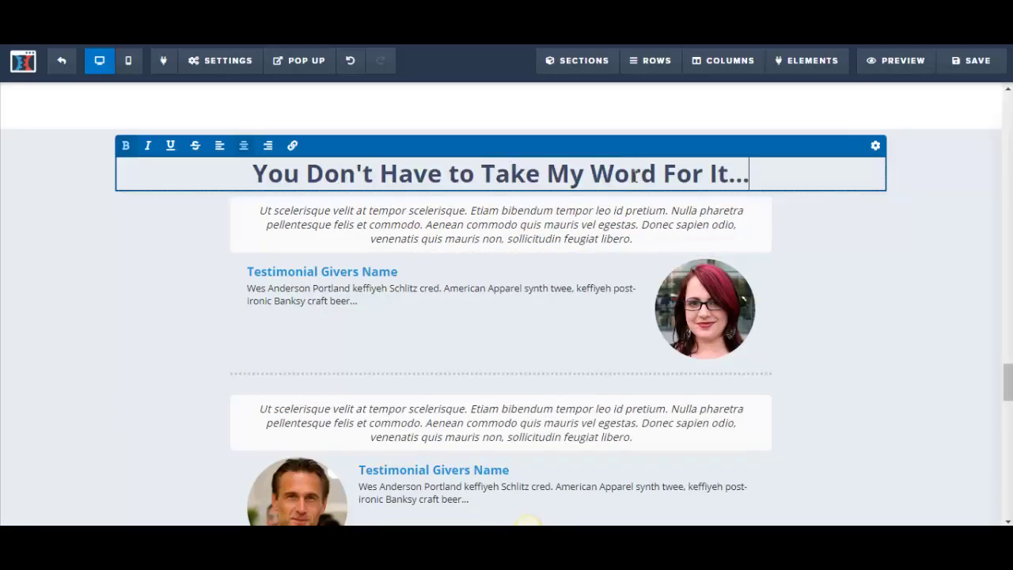
pyautogui.click(357, 409)
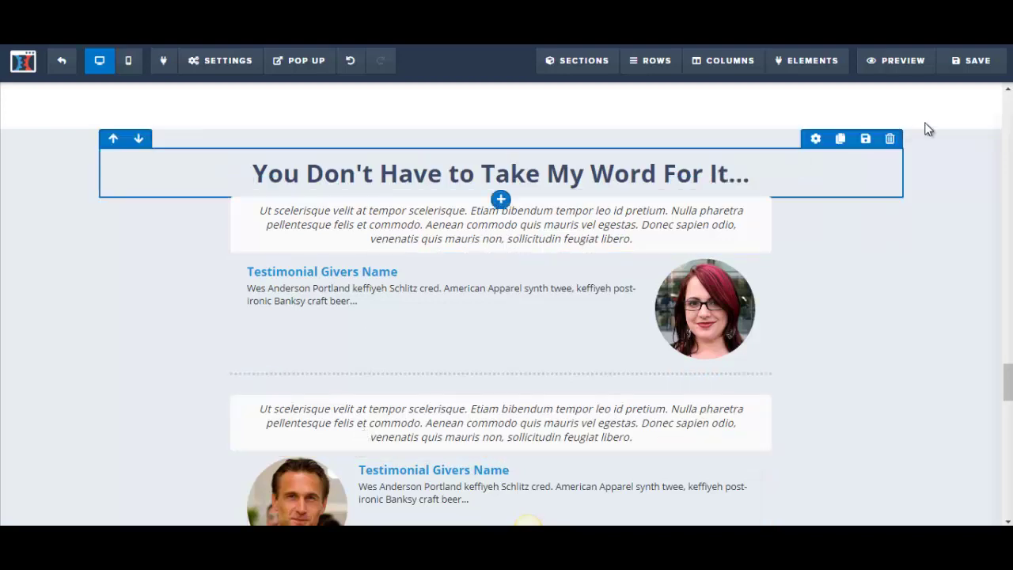
pyautogui.click(979, 73)
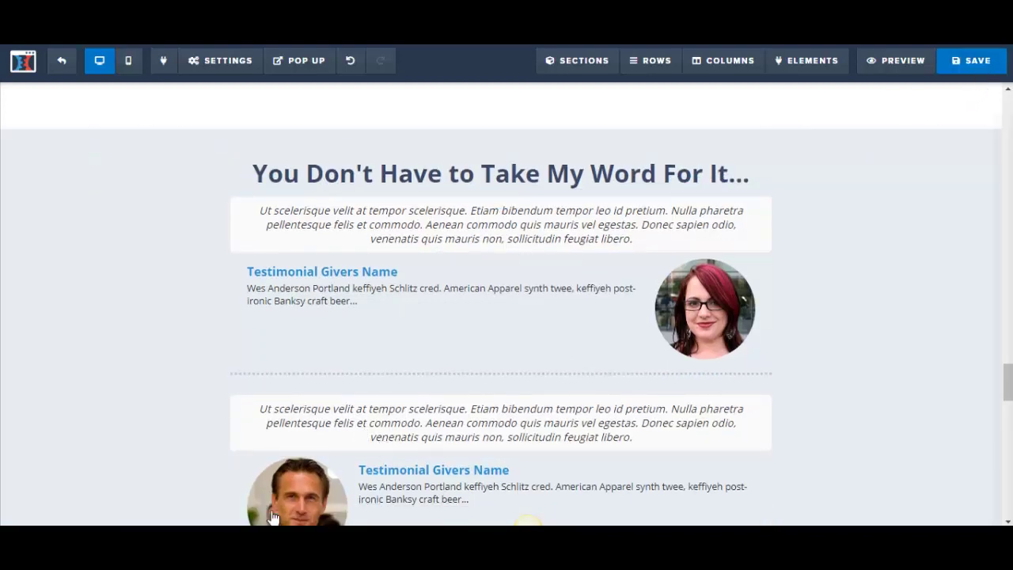
# Step: In the Word document, copy the three paragraphs from "I've already slipped the secret" to "I'll let them speak for themselves..."
pyautogui.click(269, 538)
pyautogui.moveTo(270, 324); pyautogui.dragTo(497, 392)
pyautogui.hotkey('ctrl', 'c')
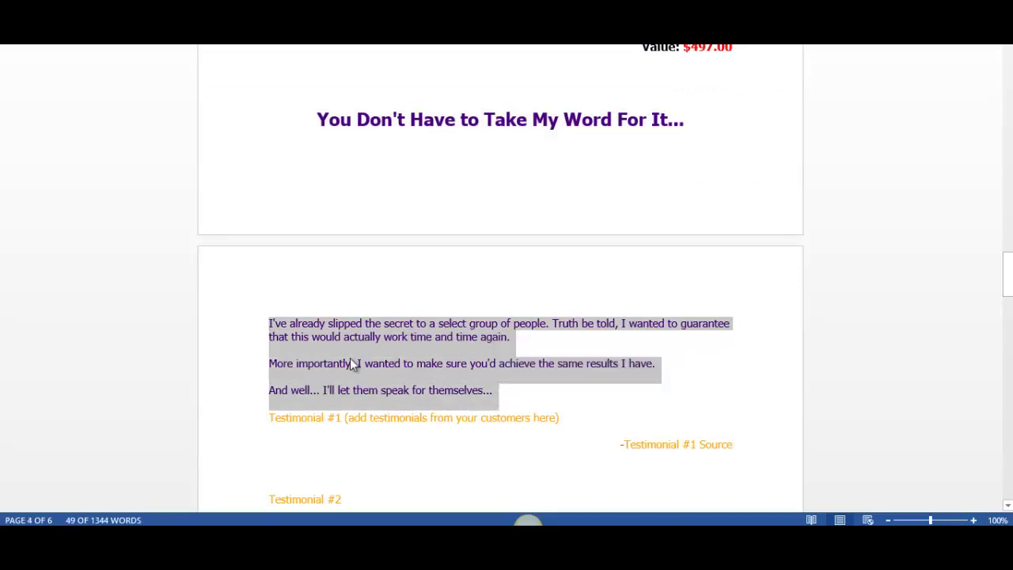
# Step: In the ClickFunnels editor, replace the placeholder text in the first testimonial box with the copied paragraphs
pyautogui.moveTo(244, 538)
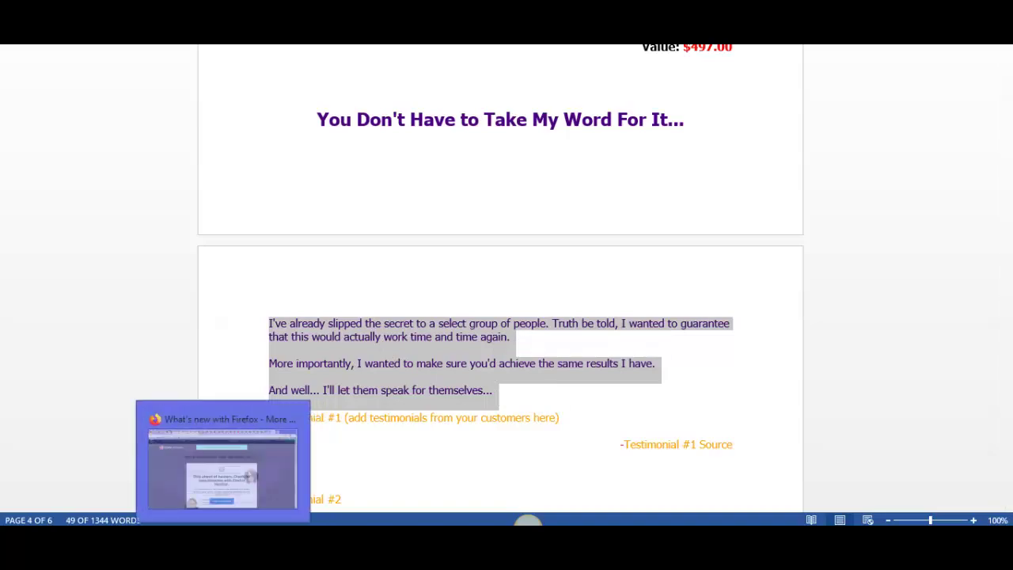
pyautogui.click(238, 466)
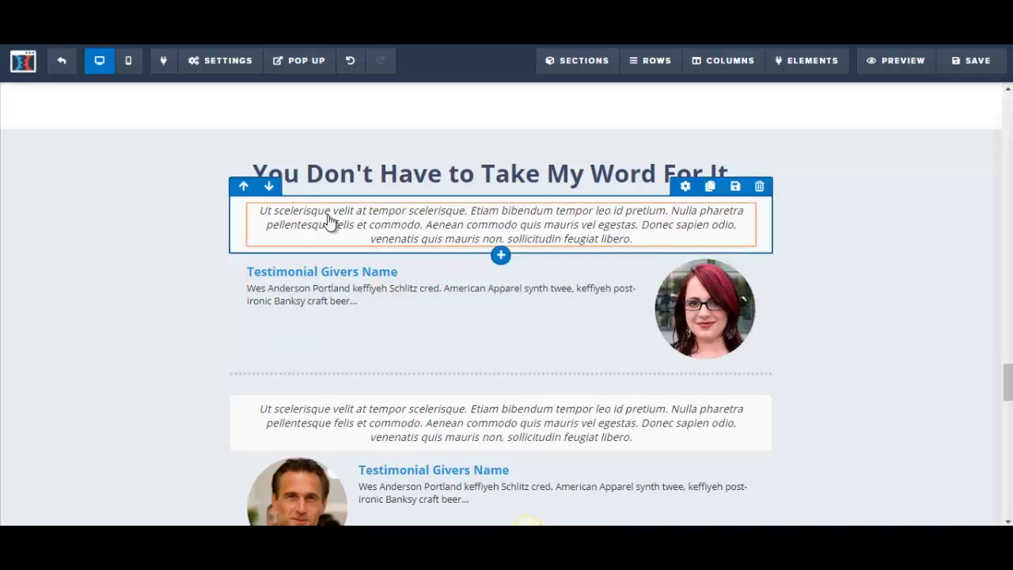
pyautogui.click(262, 213)
pyautogui.moveTo(263, 212); pyautogui.dragTo(672, 235)
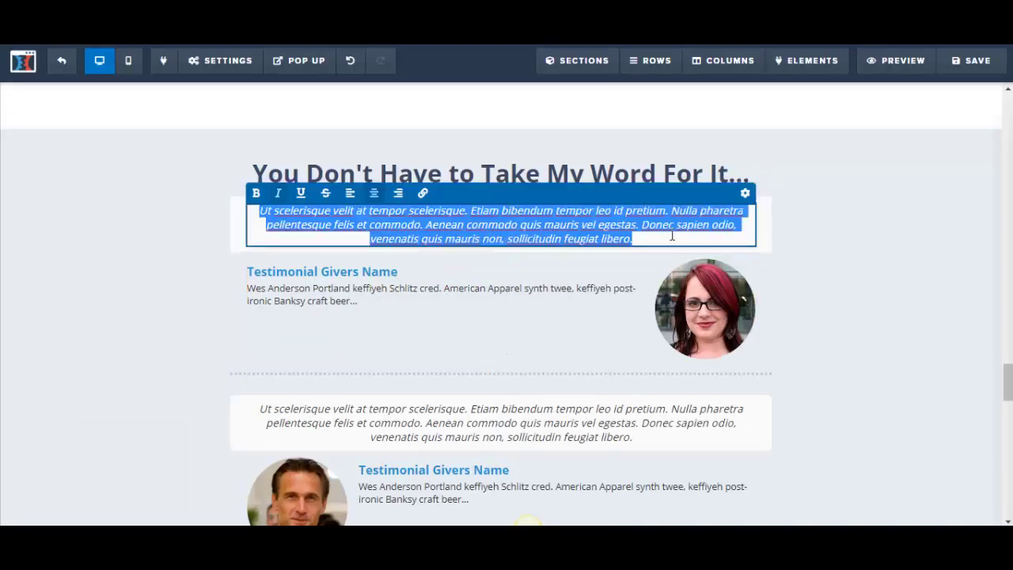
pyautogui.hotkey('ctrl', 'v')
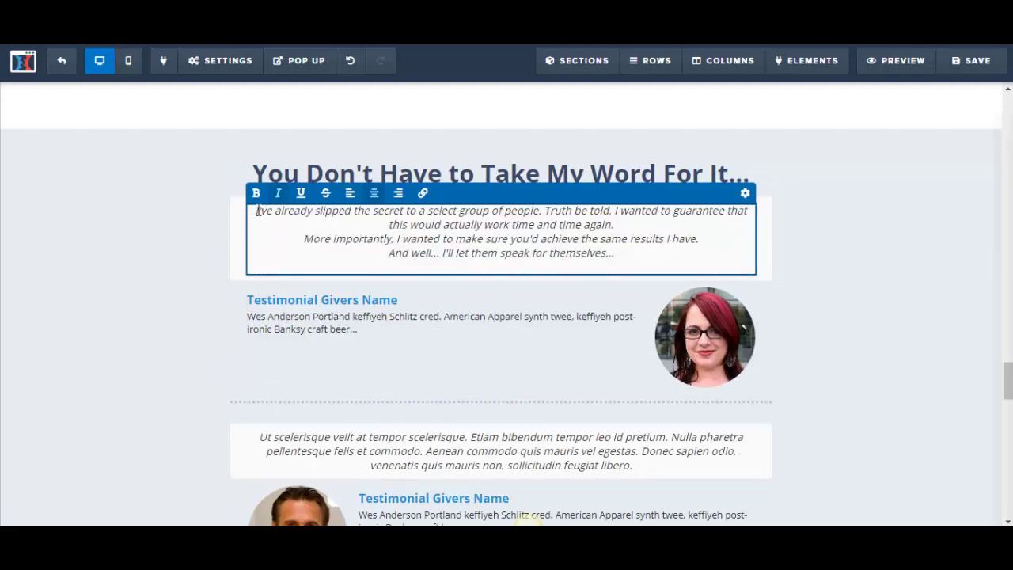
# Step: Left-align all the paragraphs in the first testimonial box
pyautogui.moveTo(258, 211); pyautogui.dragTo(418, 224)
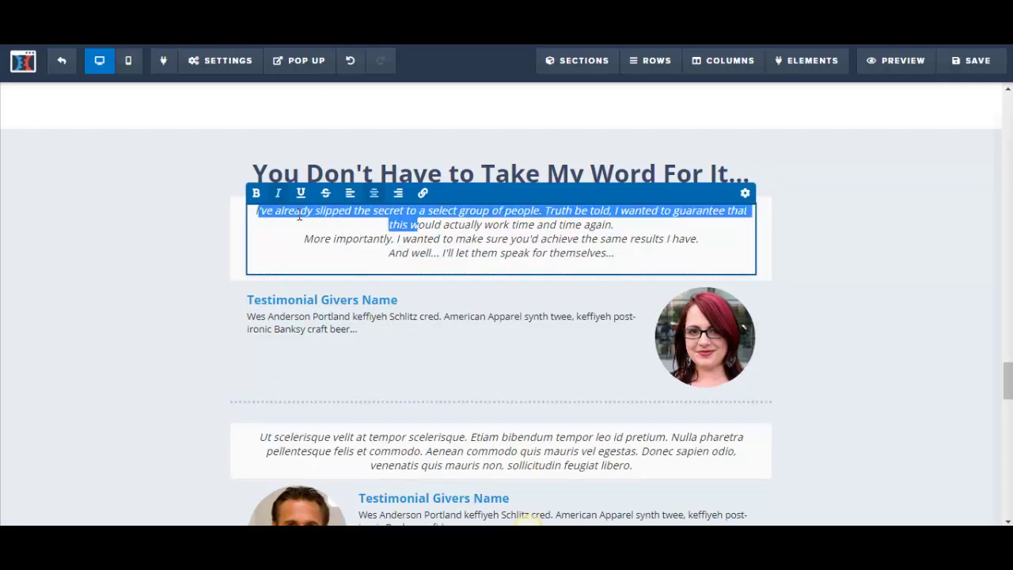
pyautogui.click(258, 214)
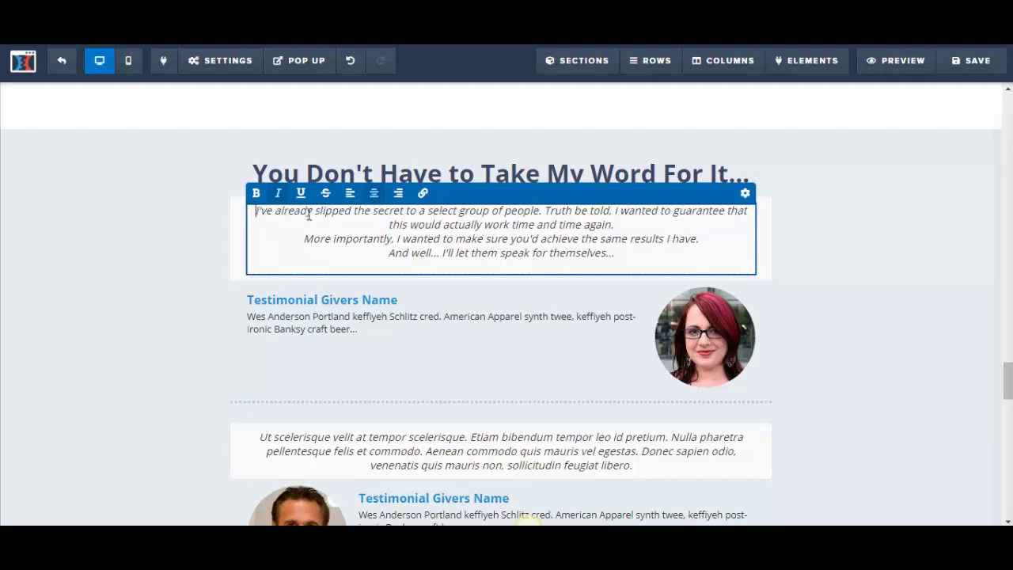
pyautogui.moveTo(256, 212); pyautogui.dragTo(631, 262)
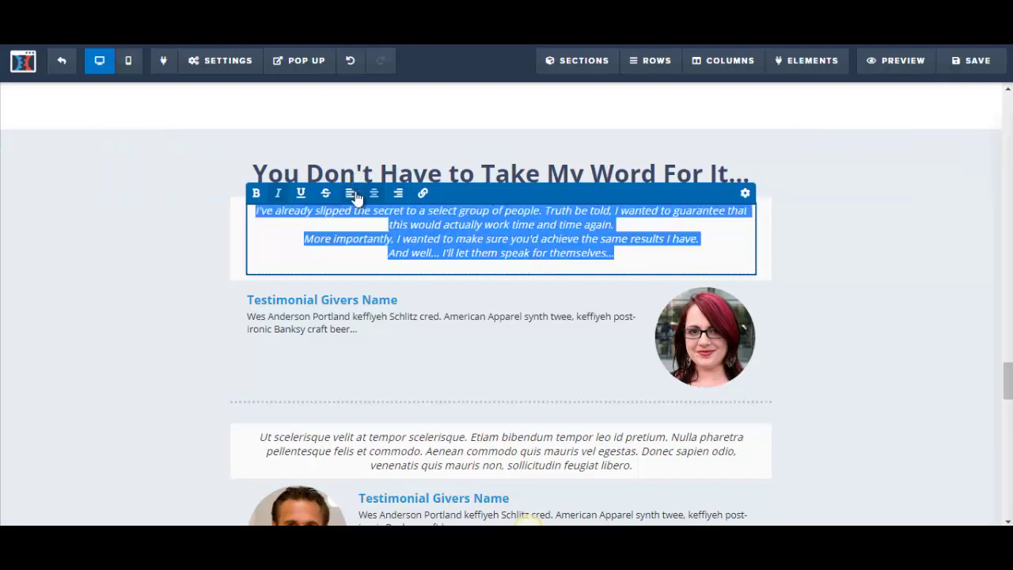
pyautogui.click(351, 194)
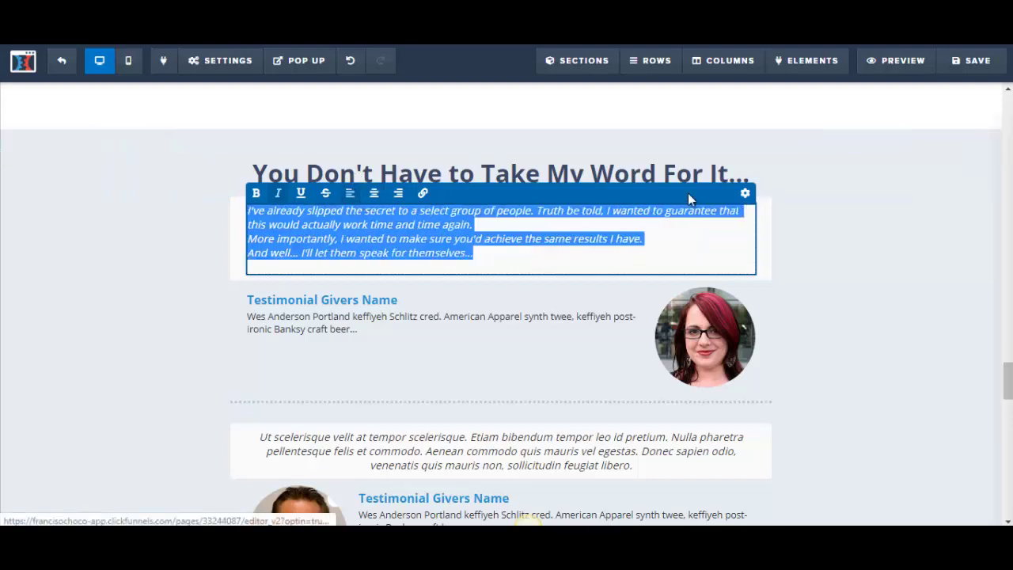
# Step: Increase the font size of the first testimonial box's text and save the page
pyautogui.click(745, 195)
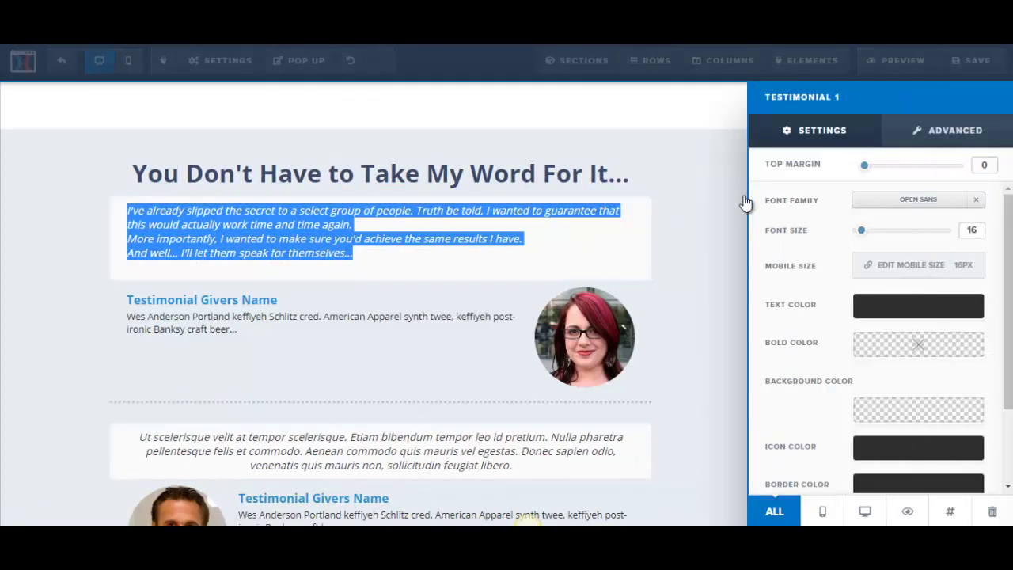
pyautogui.click(866, 231)
pyautogui.moveTo(872, 238)
pyautogui.mouseDown()
pyautogui.moveTo(882, 235)
pyautogui.moveTo(871, 234)
pyautogui.mouseUp()
pyautogui.click(541, 259)
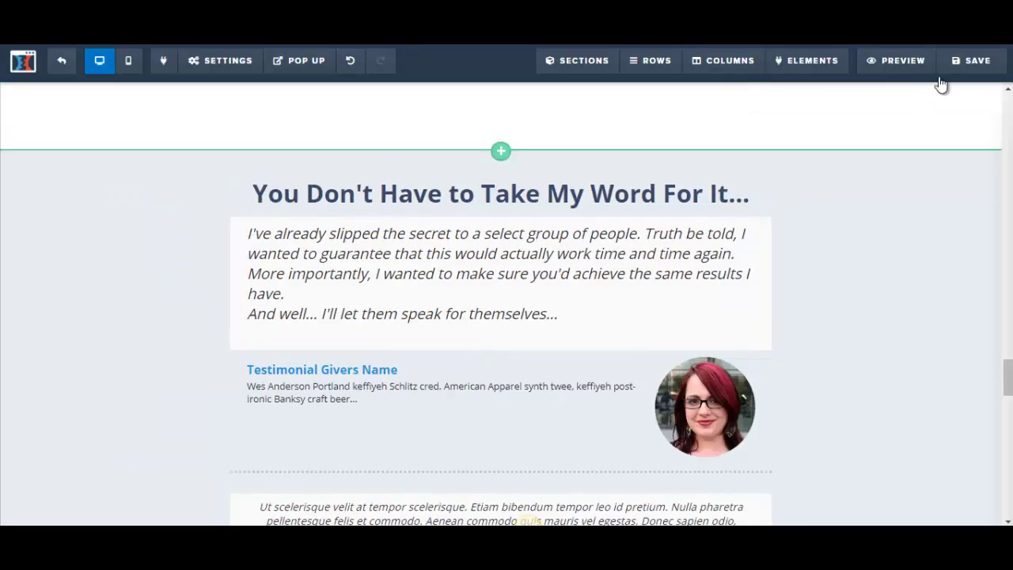
pyautogui.click(970, 71)
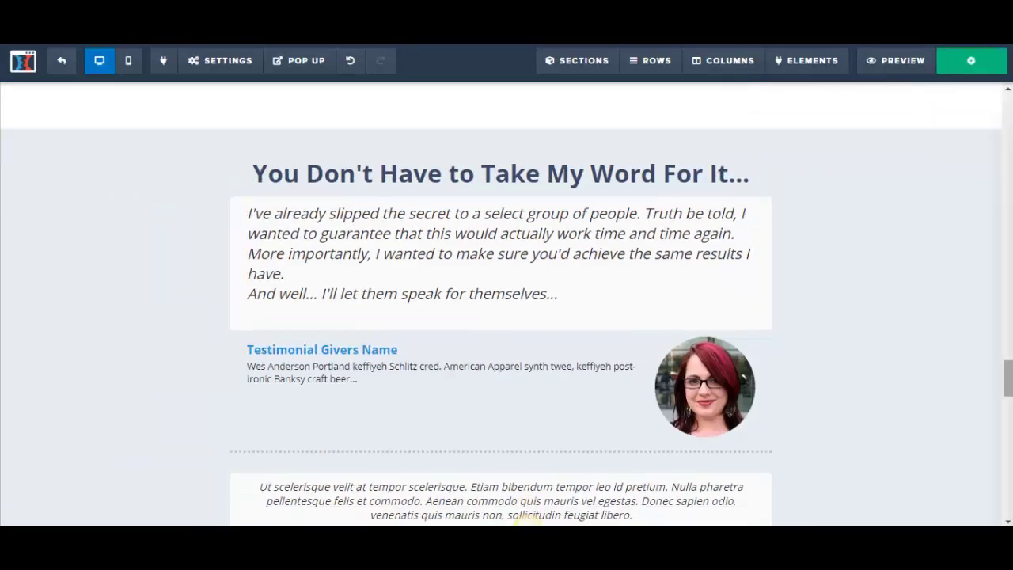
# Step: Replace "Testimonial Givers Name" beside the woman's photo with the customer's full name
pyautogui.scroll(-1, 1009, 387)
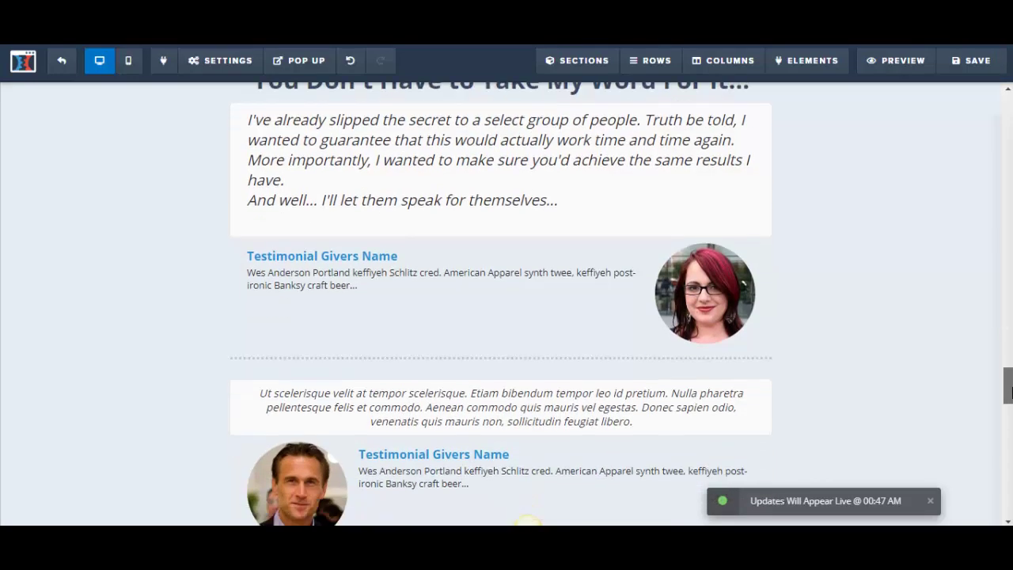
pyautogui.moveTo(1010, 388); pyautogui.dragTo(1009, 393)
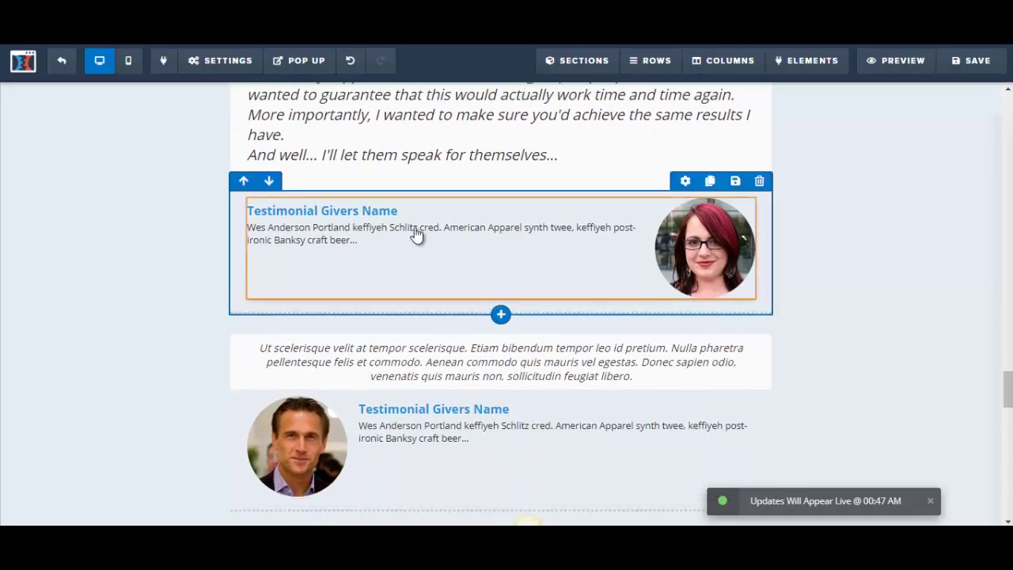
pyautogui.click(279, 209)
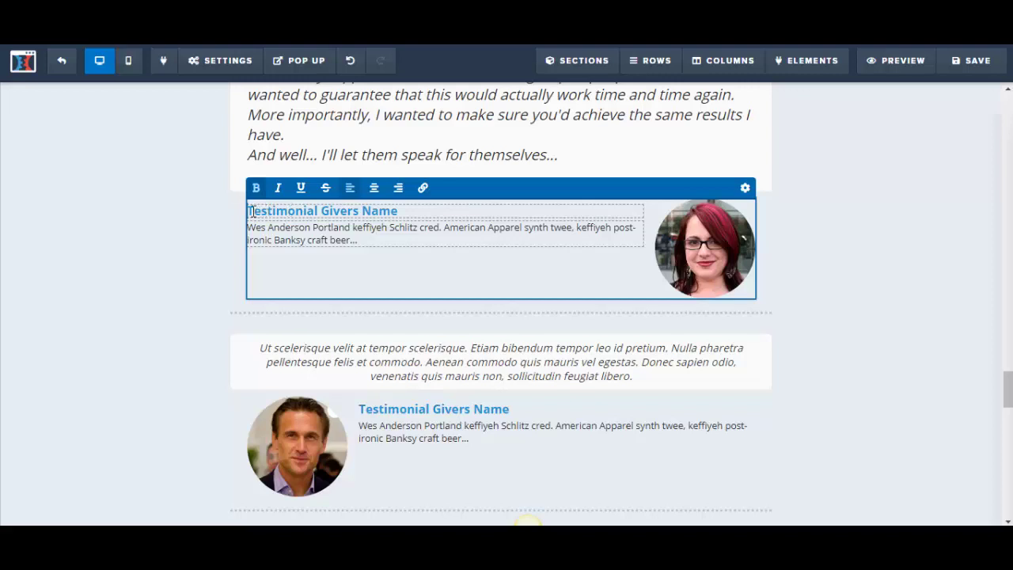
pyautogui.moveTo(250, 211); pyautogui.dragTo(410, 209)
pyautogui.write('T')
pyautogui.write('Ju')
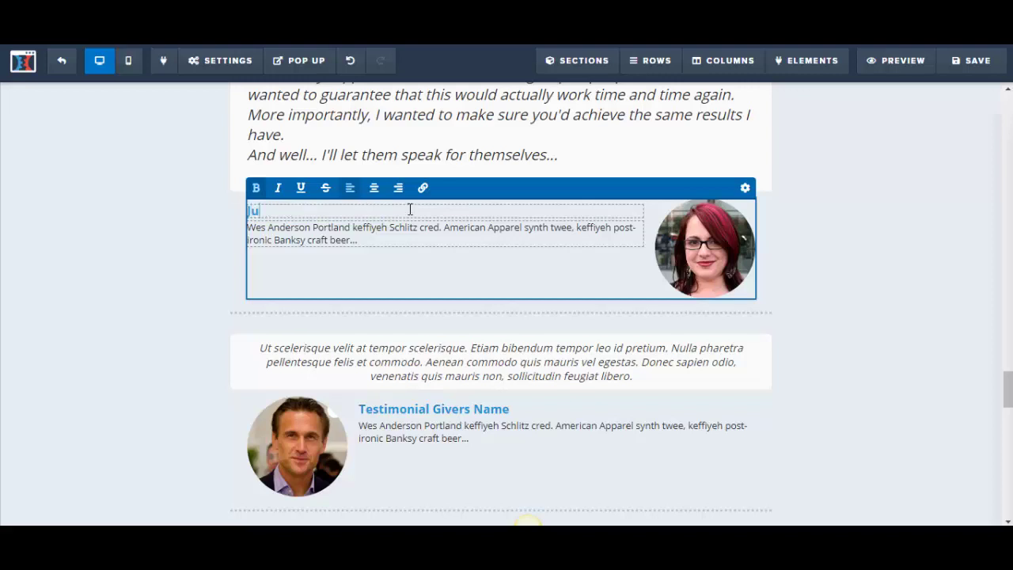
pyautogui.write('lie Jackson')
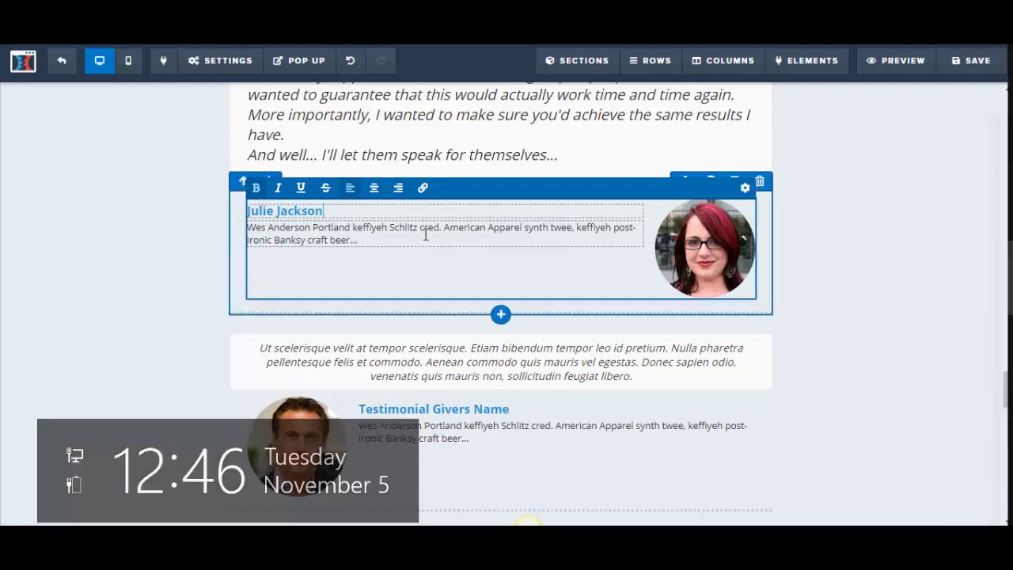
# Step: Replace the placeholder description under the first customer's name with "Product is awesome!"
pyautogui.click(360, 239)
pyautogui.moveTo(248, 228); pyautogui.dragTo(394, 240)
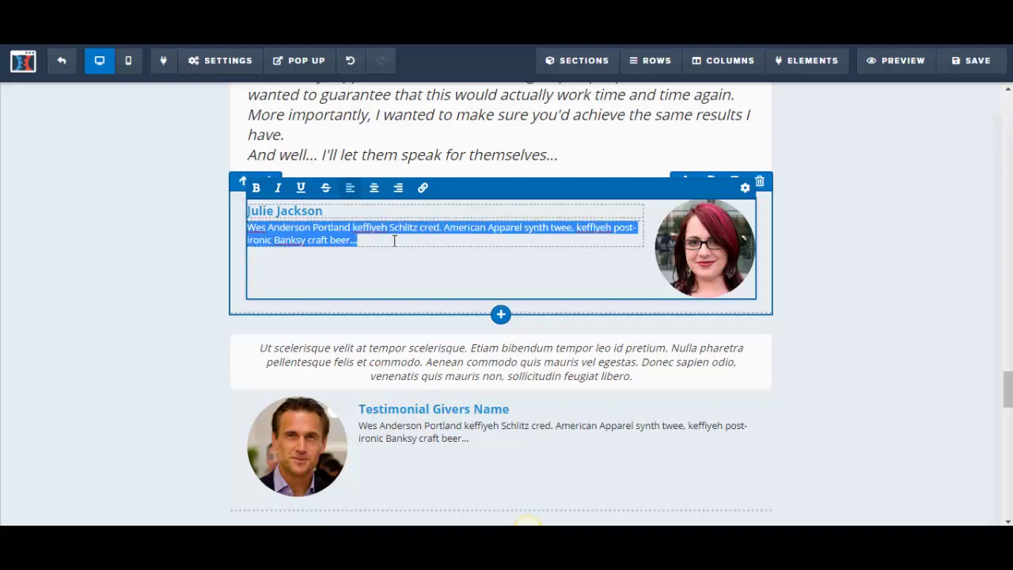
pyautogui.write('Product')
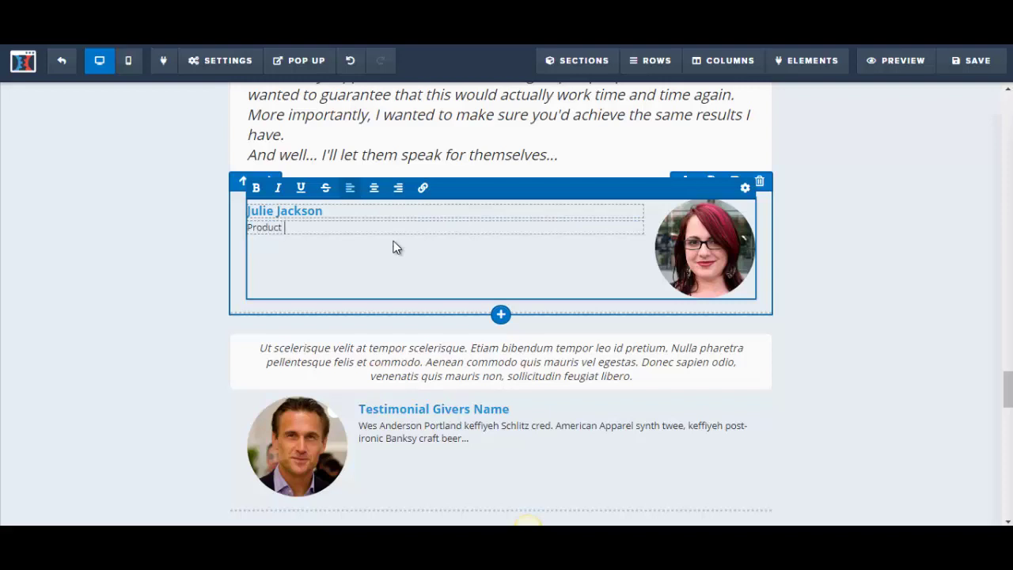
pyautogui.write(' is awesome!')
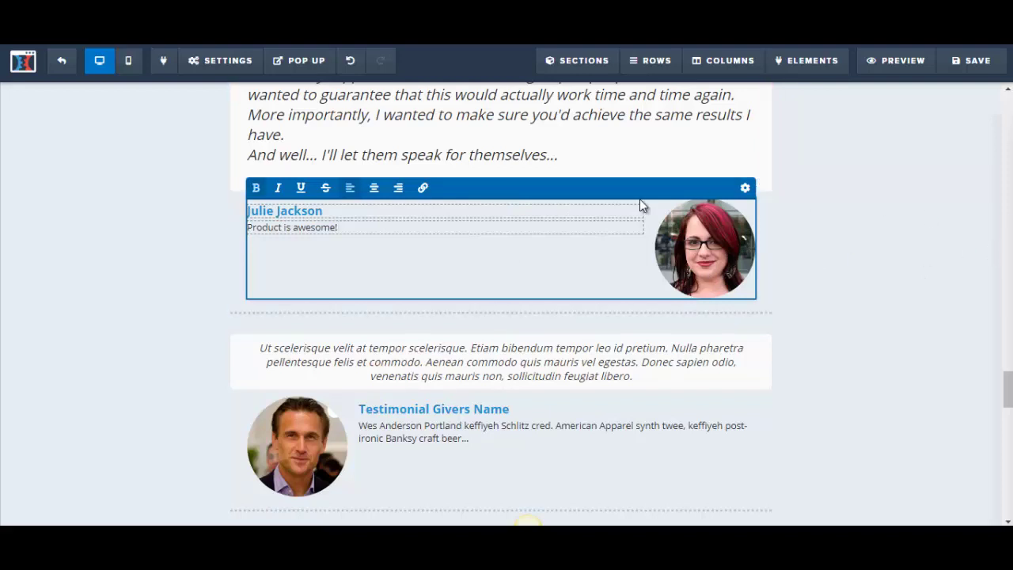
# Step: Set the layout of the first testimonial giver element to Image / Text
pyautogui.click(746, 189)
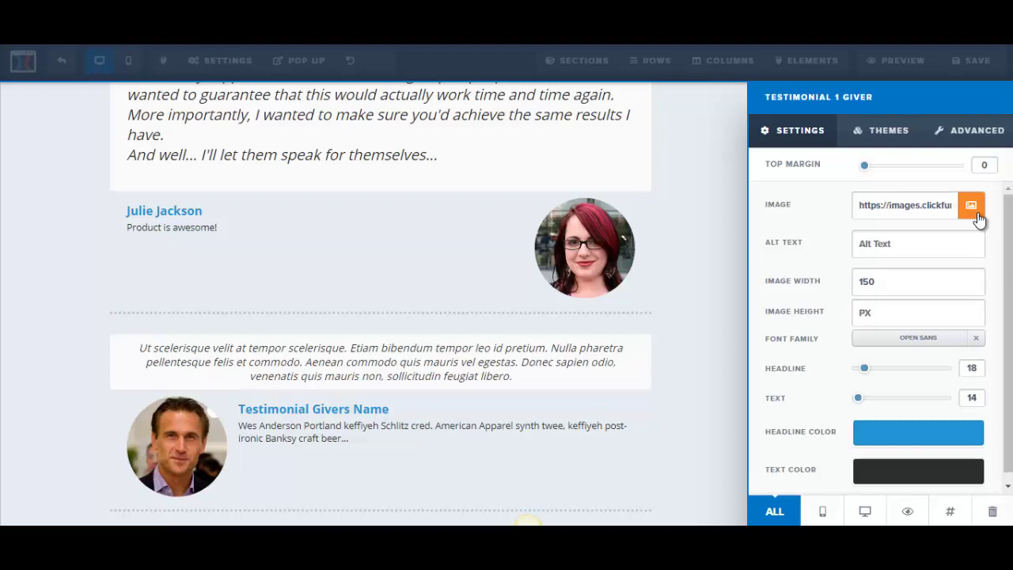
pyautogui.click(963, 141)
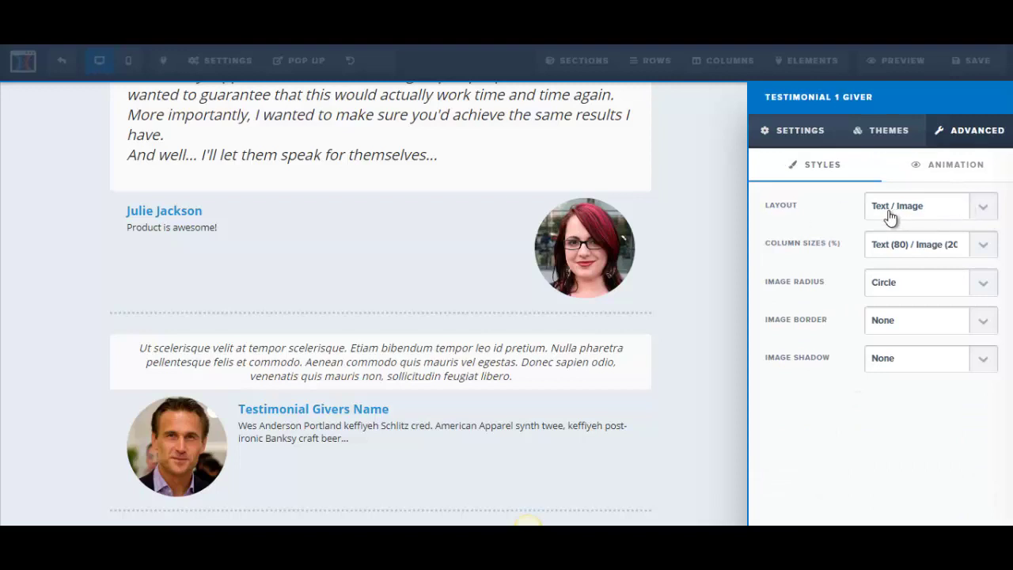
pyautogui.click(984, 210)
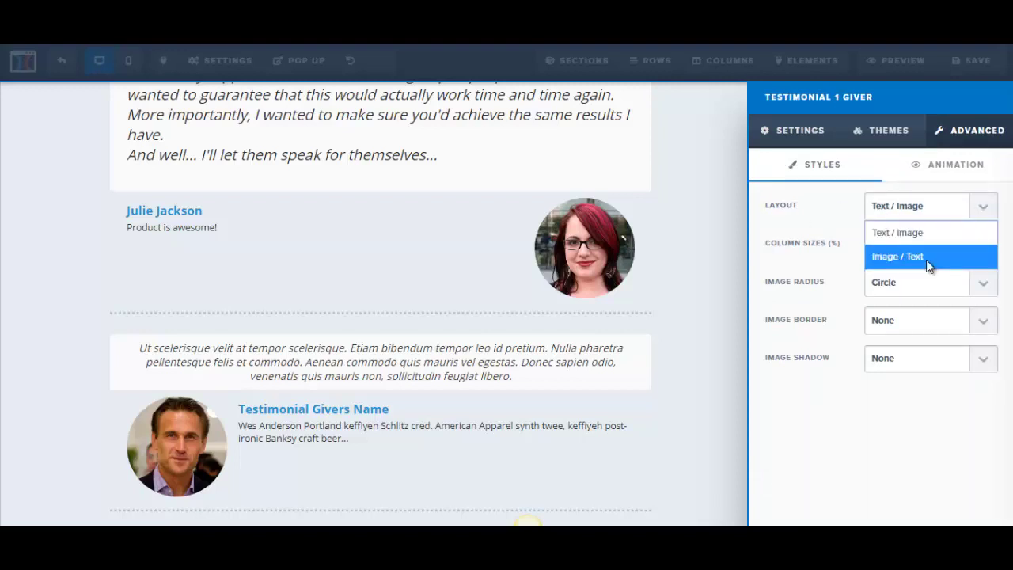
pyautogui.click(928, 258)
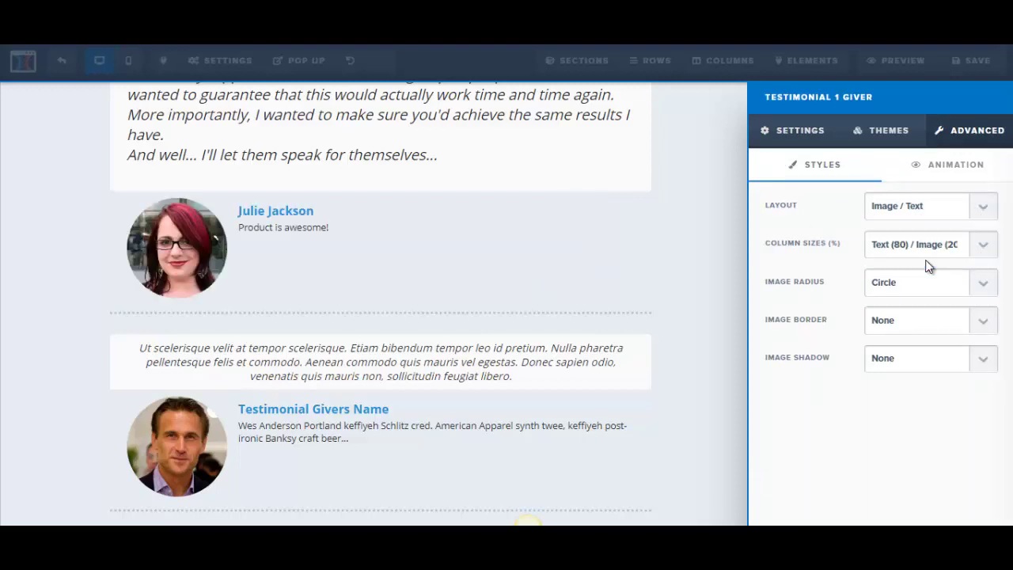
# Step: Return the first testimonial giver's layout to Text / Image and close its settings
pyautogui.click(980, 205)
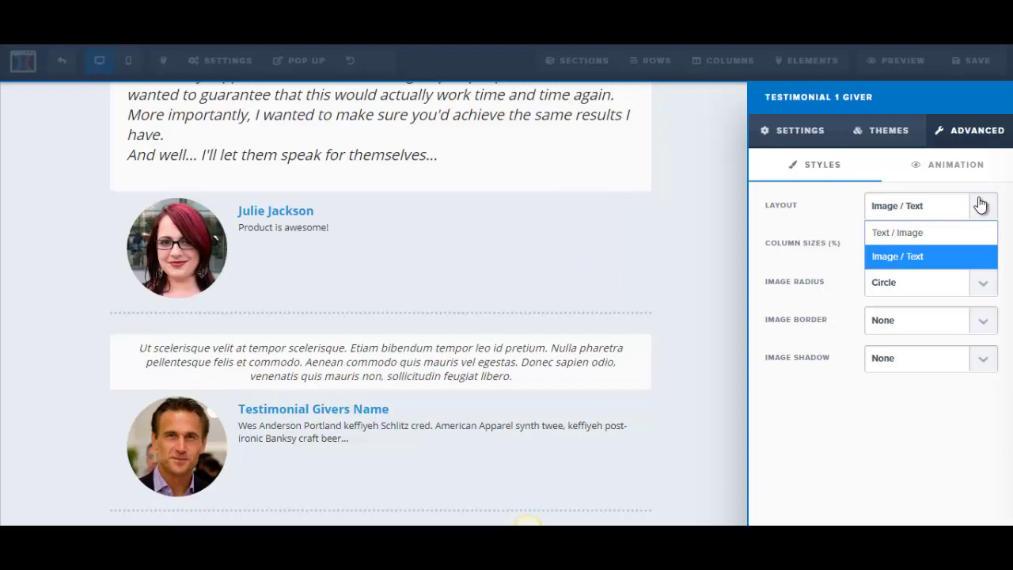
pyautogui.click(932, 233)
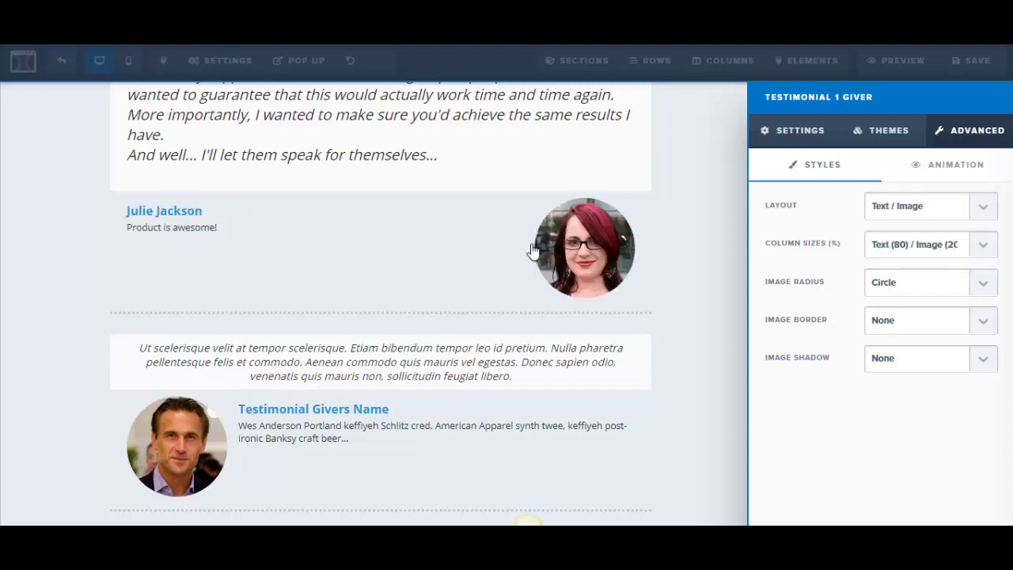
pyautogui.click(479, 259)
pyautogui.click(480, 259)
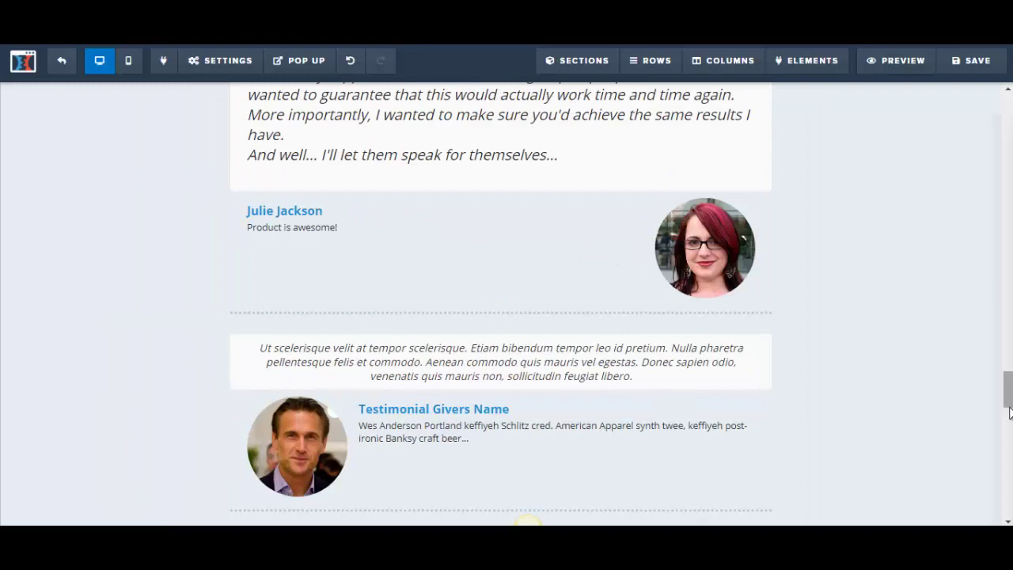
# Step: Save the sales page with the first testimonial giver's details filled in
pyautogui.moveTo(1008, 405); pyautogui.dragTo(1009, 415)
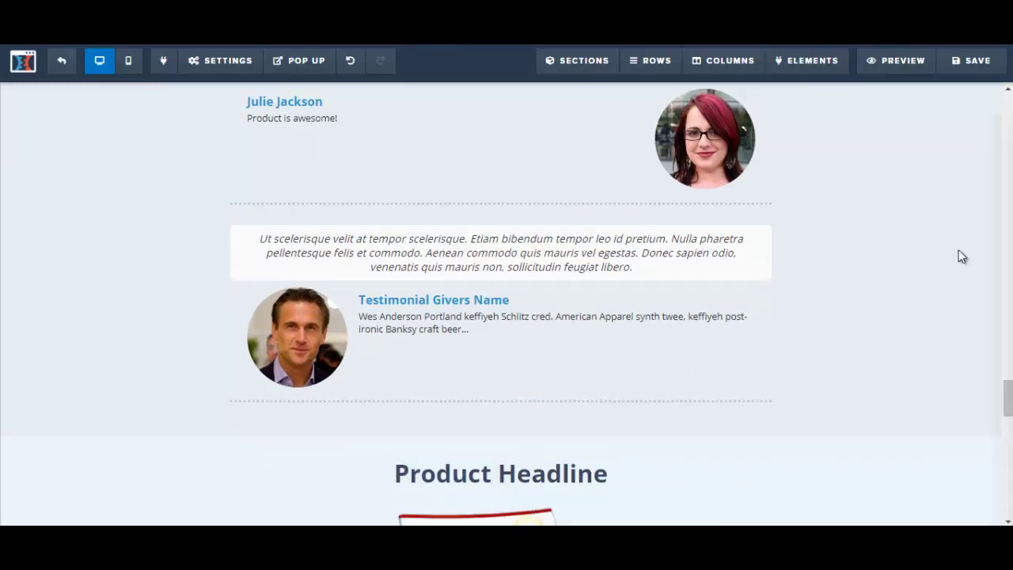
pyautogui.click(980, 63)
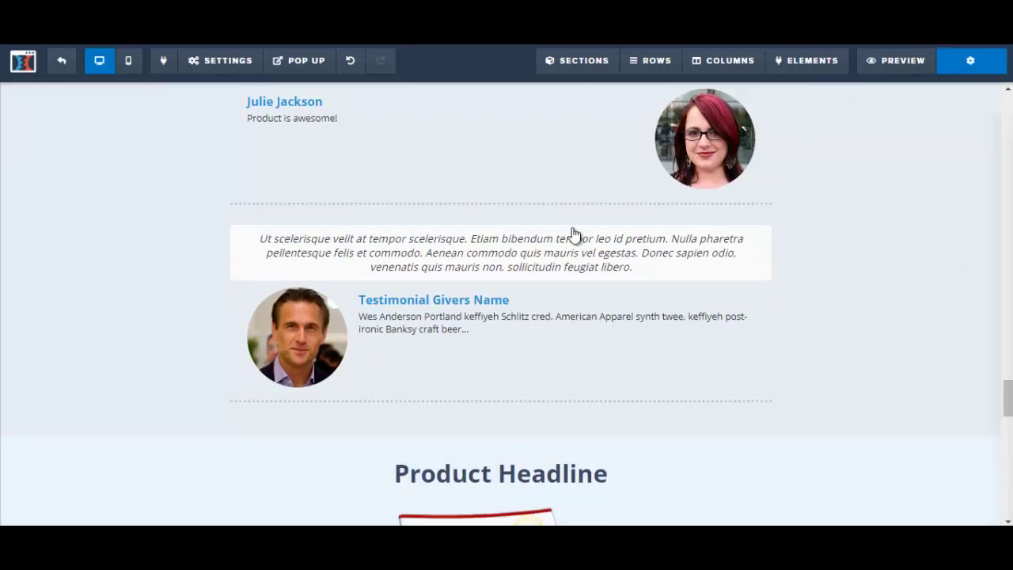
pyautogui.click(352, 258)
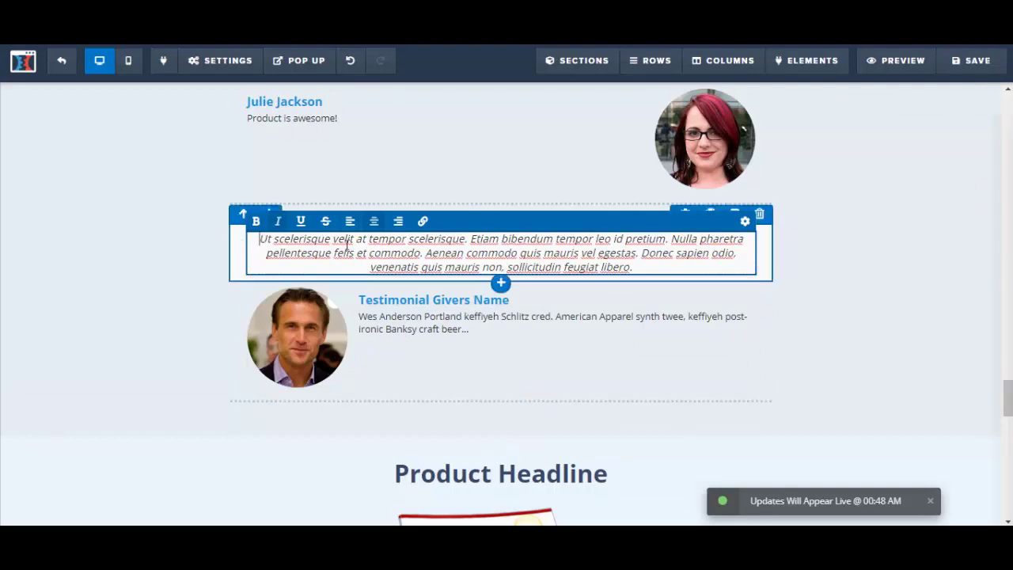
pyautogui.tripleClick(347, 245)
pyautogui.scroll(3, 909, 384)
pyautogui.scroll(-1, 909, 383)
pyautogui.click(904, 390)
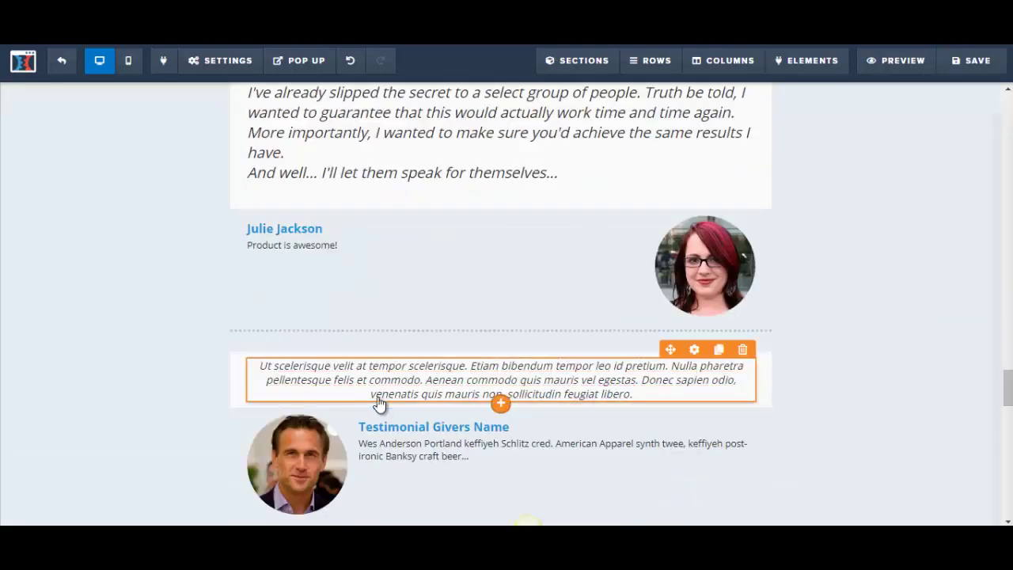
# Step: Replace the intro paragraph under the headline "You Don't Have to Take My Word For It..." with "Product is awesome!"
pyautogui.scroll(1, 918, 380)
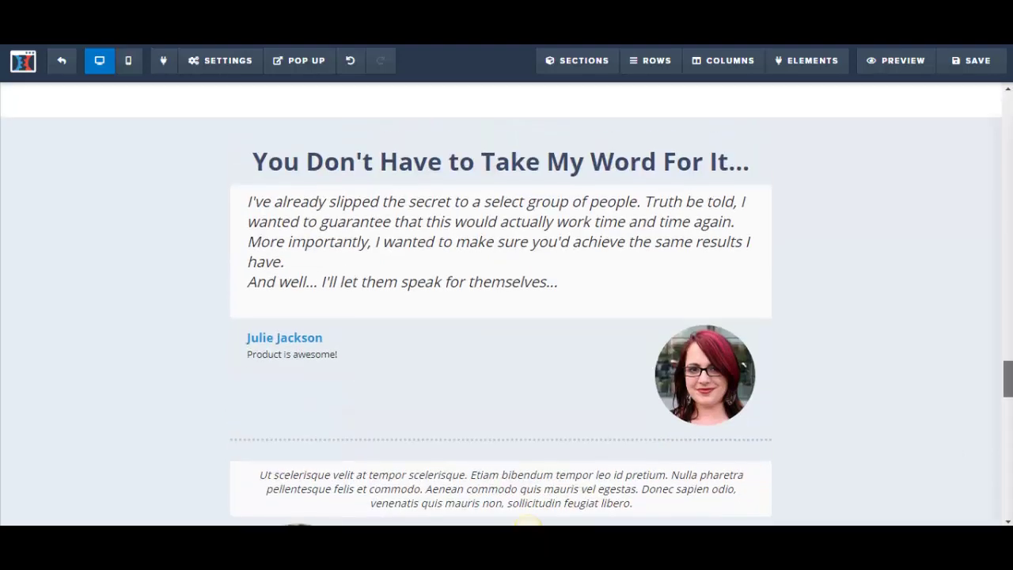
pyautogui.scroll(1, 506, 317)
pyautogui.click(265, 302)
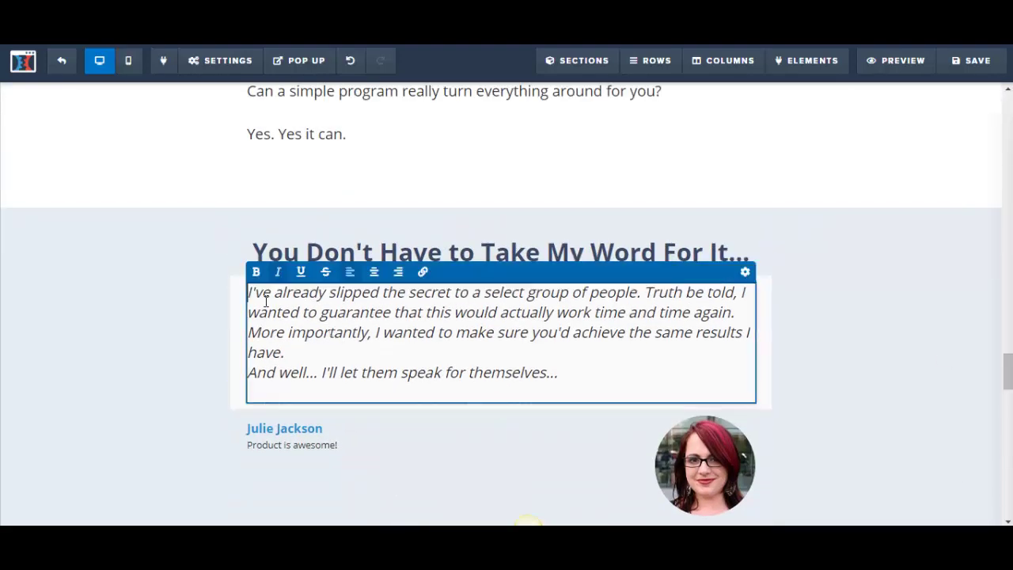
pyautogui.moveTo(250, 291); pyautogui.dragTo(586, 375)
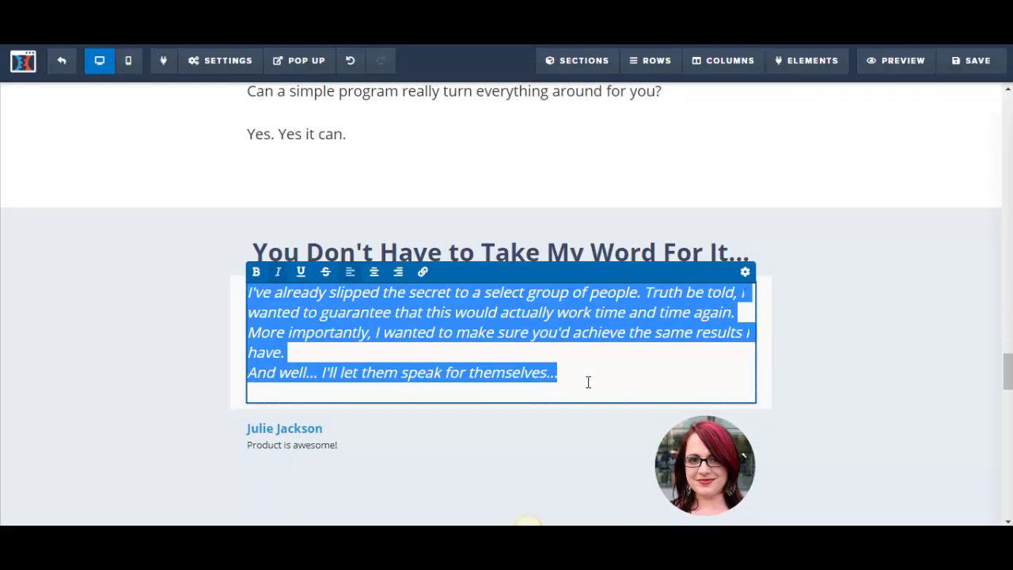
pyautogui.press('BackSpace')
pyautogui.write('Product i')
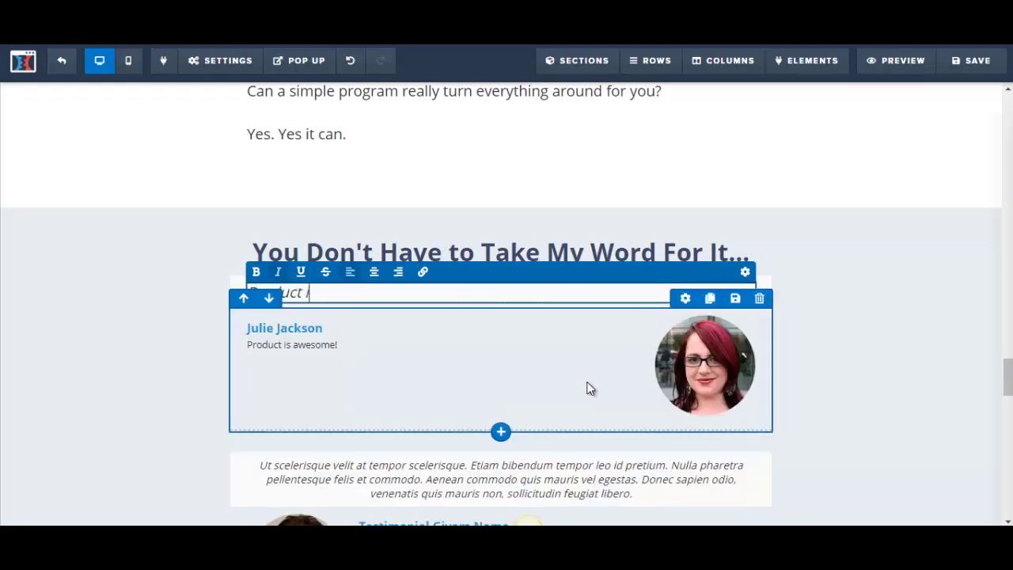
pyautogui.write('s awesome!')
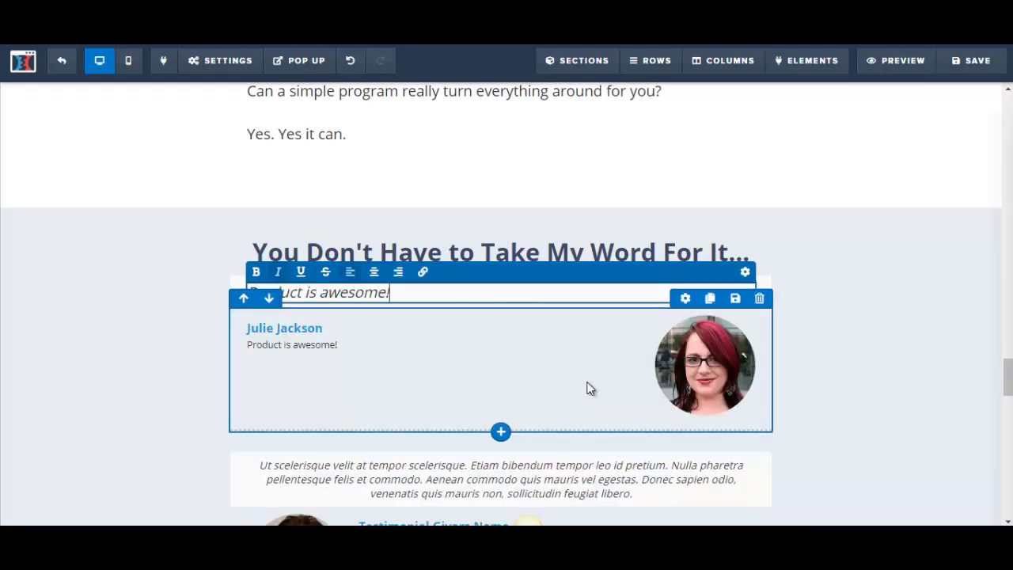
pyautogui.click(907, 389)
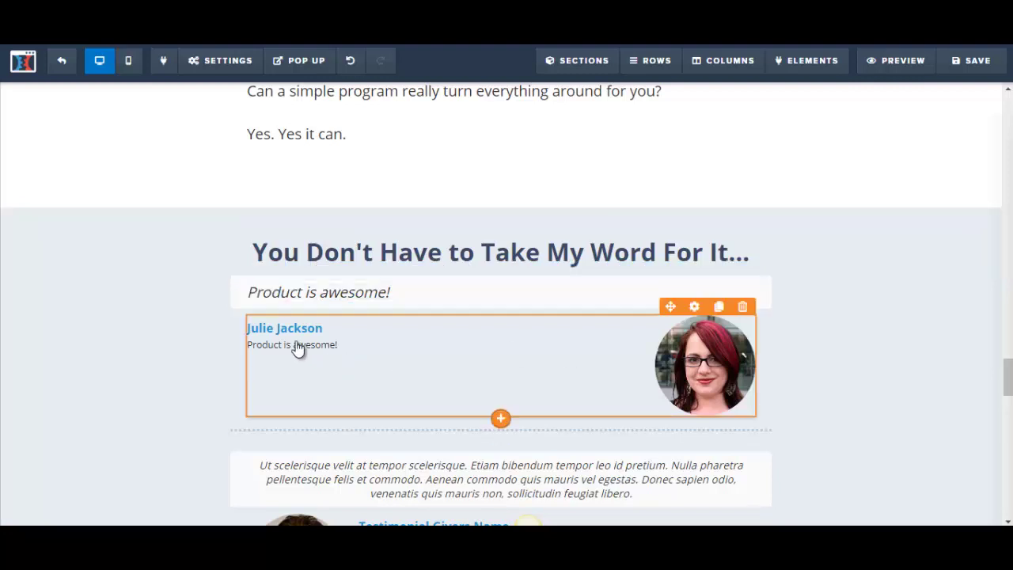
# Step: Replace the description under the first testimonial giver's name with "Business Analyst"
pyautogui.click(297, 346)
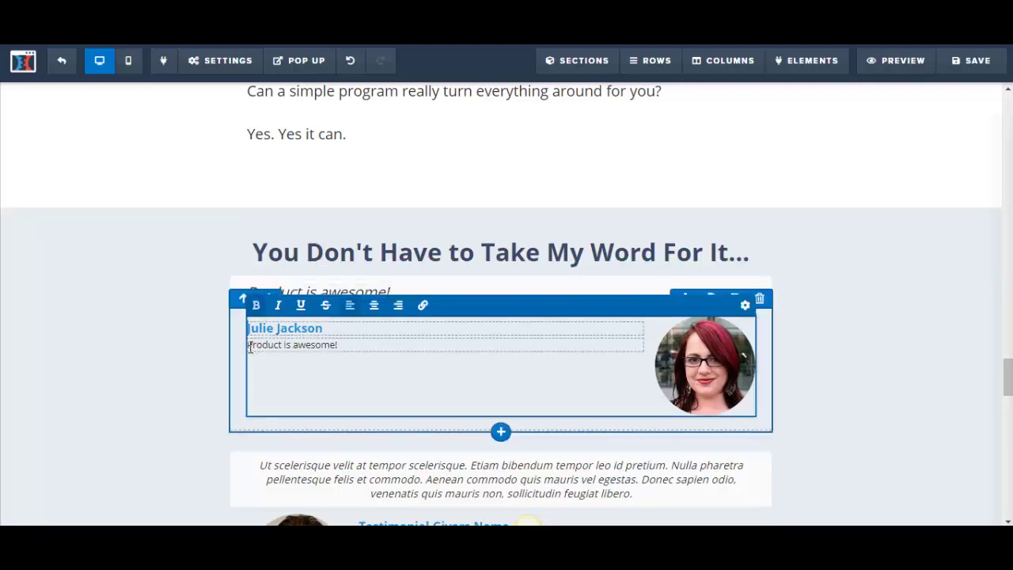
pyautogui.moveTo(250, 348); pyautogui.dragTo(377, 340)
pyautogui.press('BackSpace')
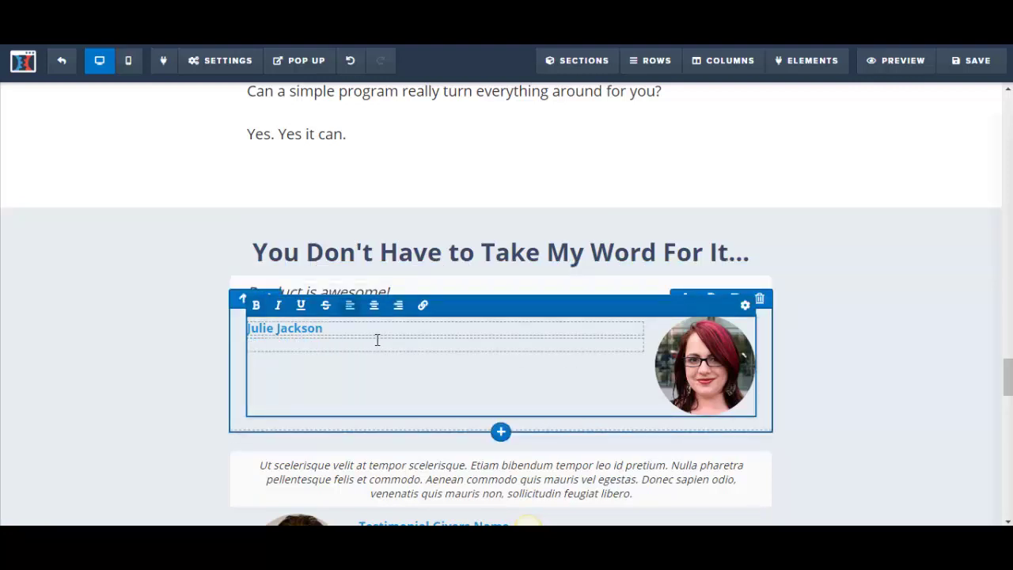
pyautogui.write('Business Analyst')
# Step: Replace the placeholder quote above the man's photo with "I learned a lot!"
pyautogui.moveTo(1001, 384); pyautogui.dragTo(1010, 403)
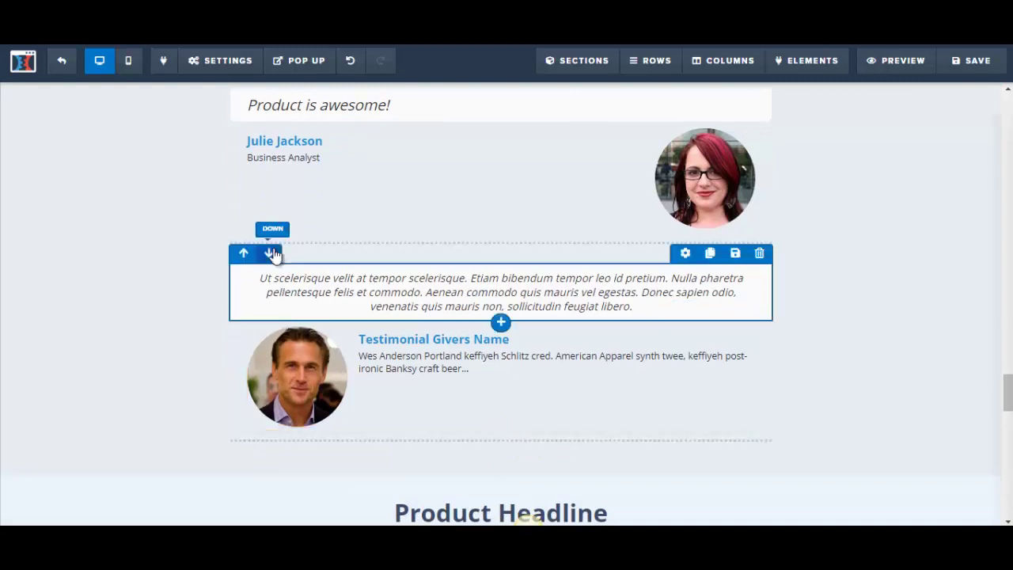
pyautogui.click(309, 296)
pyautogui.moveTo(258, 278); pyautogui.dragTo(655, 307)
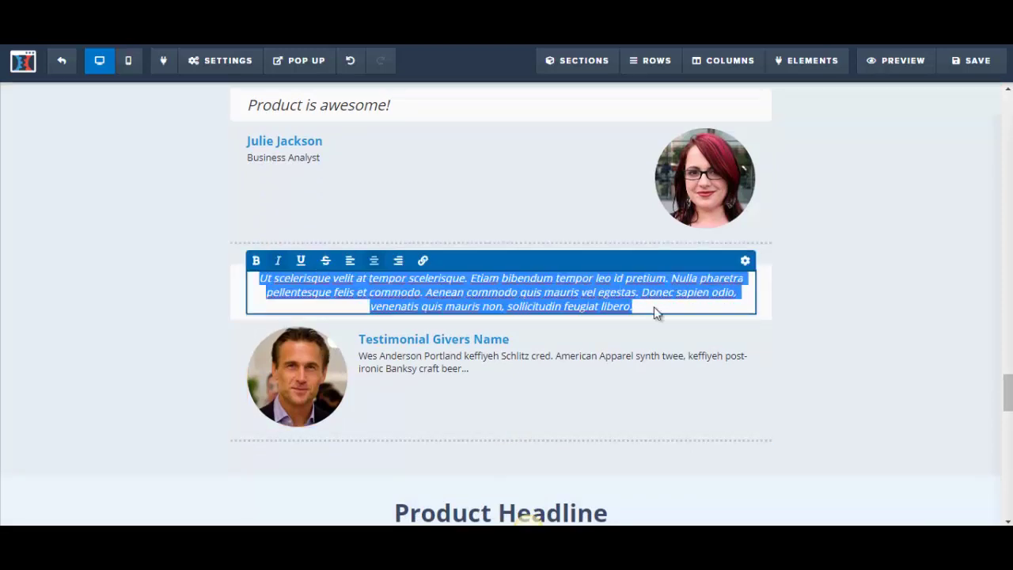
pyautogui.write('I learned a lot')
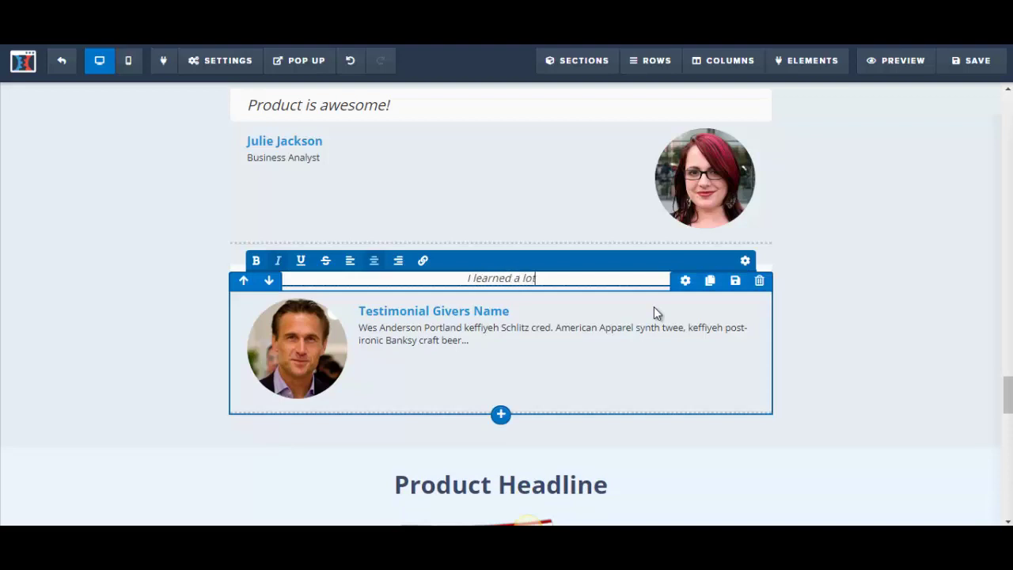
pyautogui.write('!')
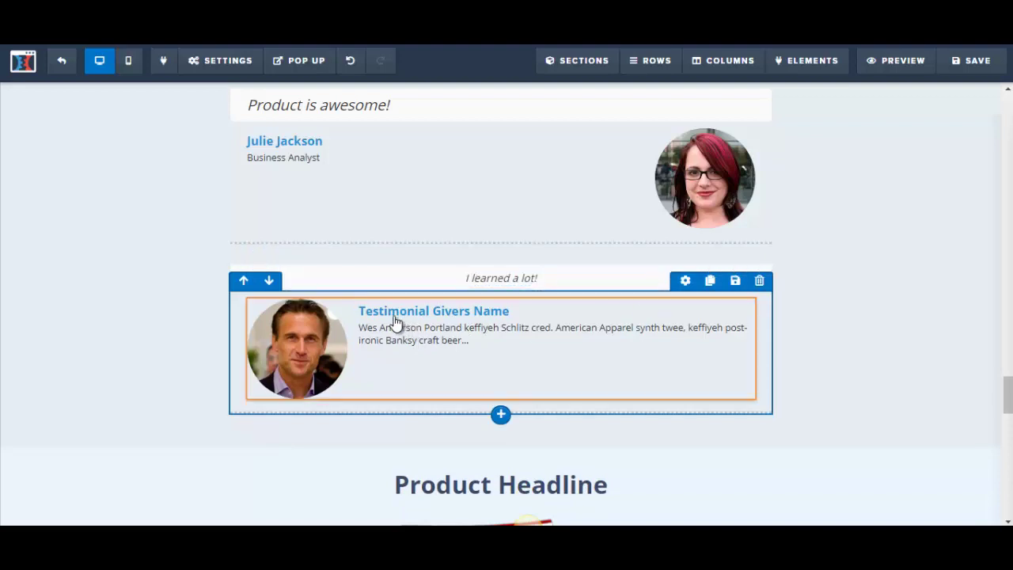
# Step: Replace "Testimonial Givers Name" beside the man's photo with the customer's full name
pyautogui.click(363, 314)
pyautogui.moveTo(363, 314); pyautogui.dragTo(543, 314)
pyautogui.write('Ted')
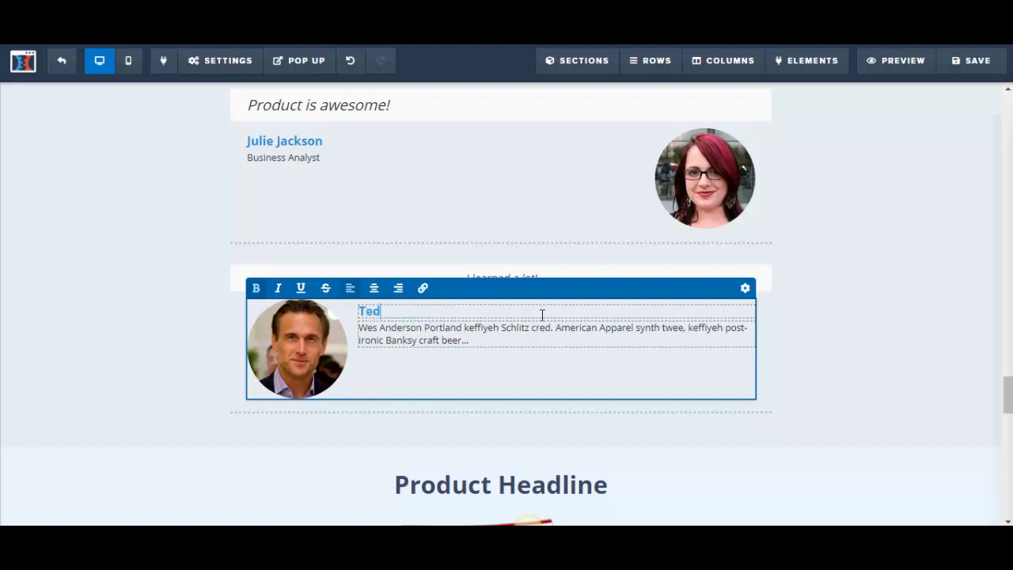
pyautogui.write(' Smith')
# Step: Replace the placeholder description under the second customer's name with "Public Speaker" and save the page
pyautogui.click(413, 339)
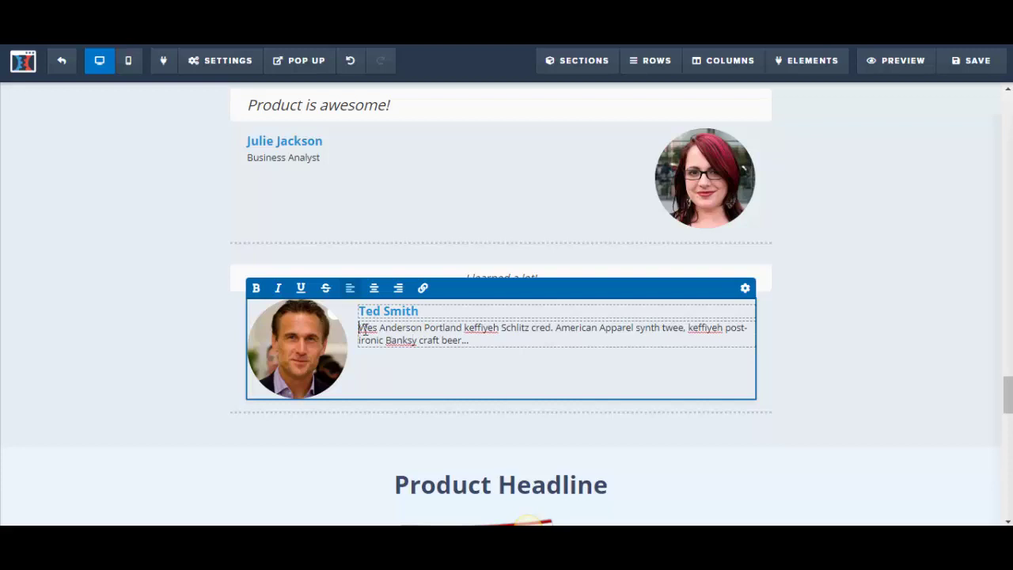
pyautogui.moveTo(360, 329); pyautogui.dragTo(497, 338)
pyautogui.write('Pub')
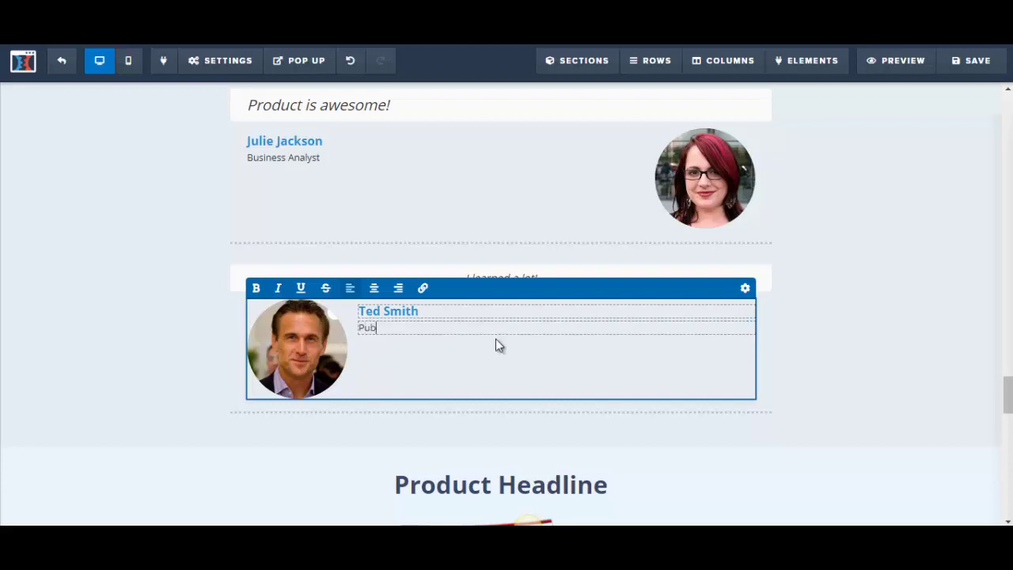
pyautogui.write('lic Speaker')
pyautogui.click(995, 241)
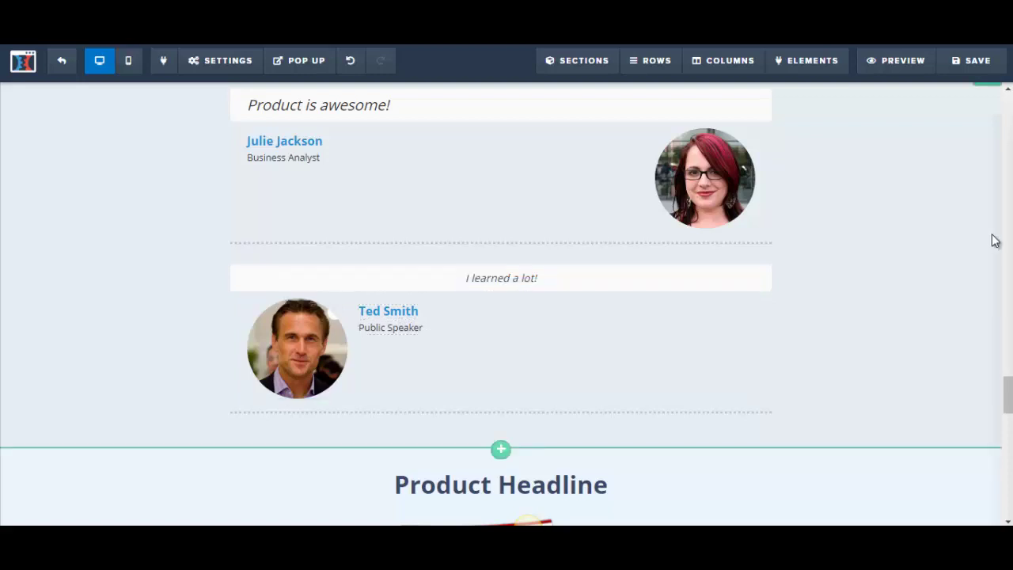
pyautogui.click(979, 61)
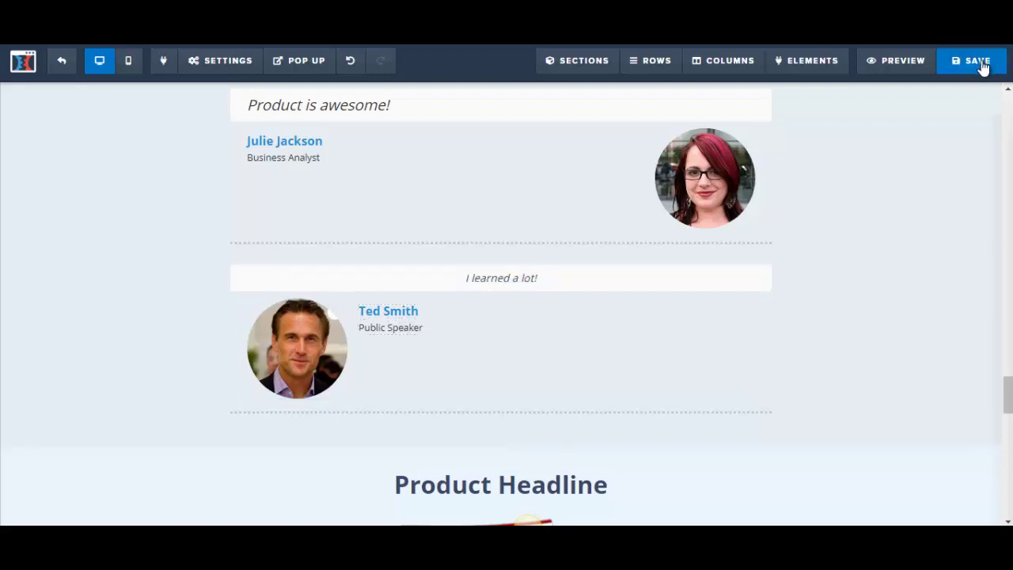
# Step: Set the font size of the "I learned a lot!" quote to 22 and close its settings
pyautogui.click(542, 280)
pyautogui.moveTo(542, 280); pyautogui.dragTo(457, 278)
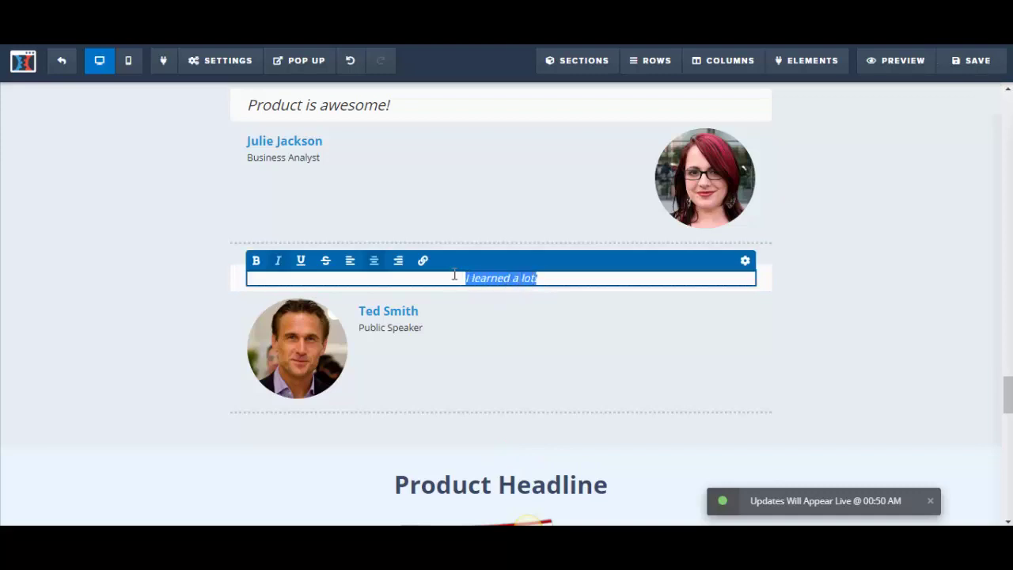
pyautogui.click(746, 262)
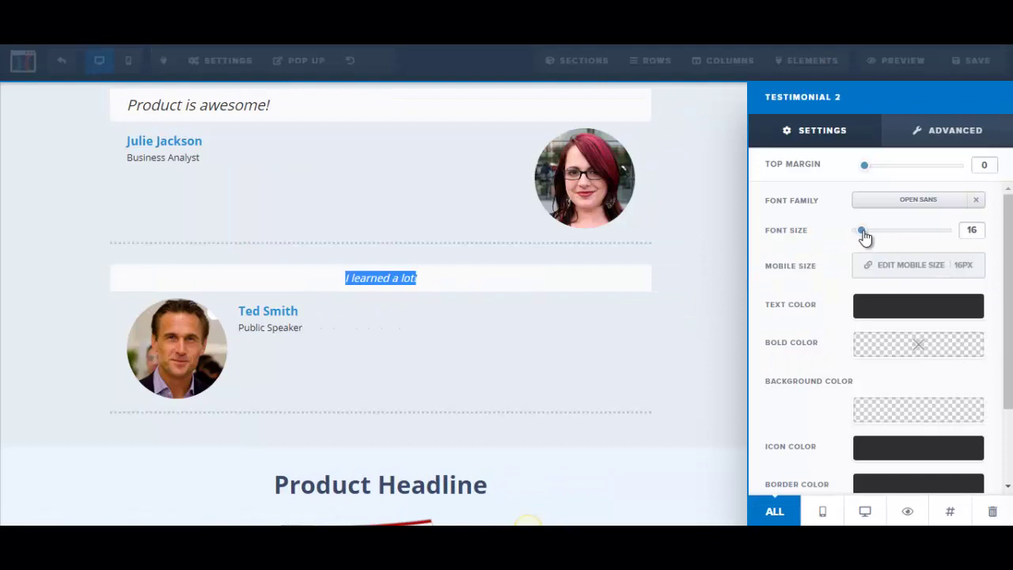
pyautogui.moveTo(862, 235); pyautogui.dragTo(870, 240)
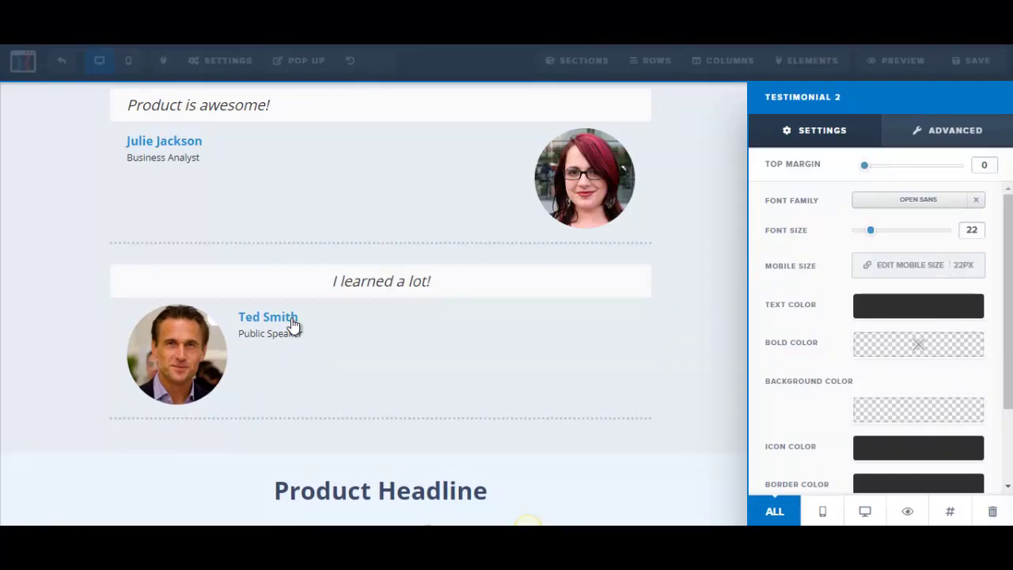
pyautogui.click(291, 325)
pyautogui.click(360, 316)
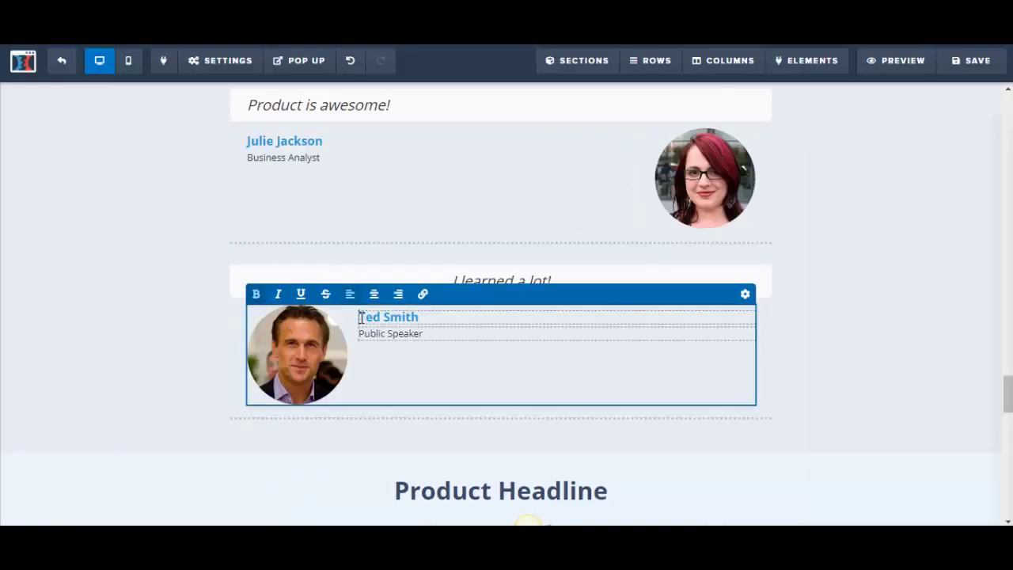
pyautogui.moveTo(360, 317); pyautogui.dragTo(422, 318)
pyautogui.click(924, 363)
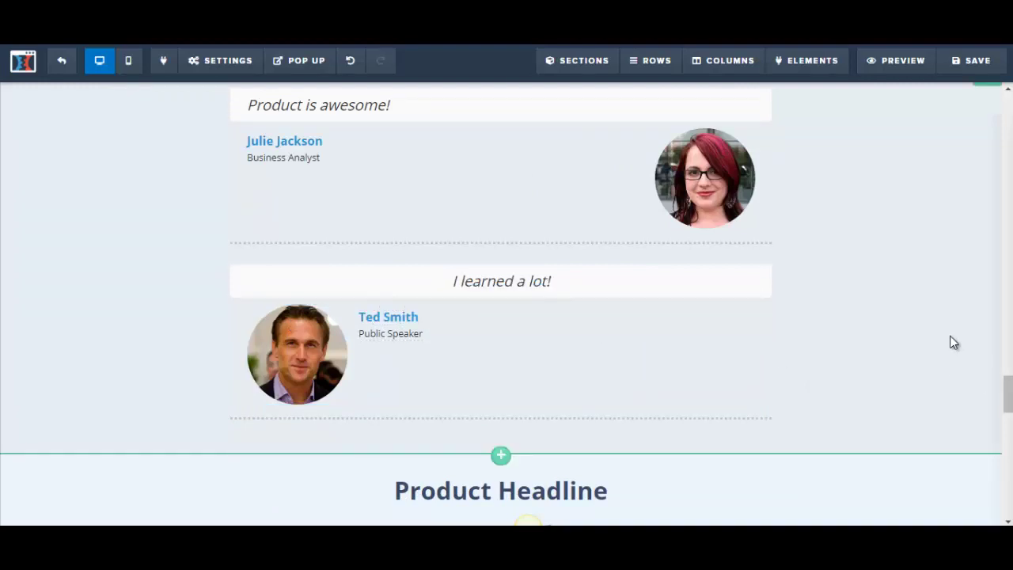
# Step: Switch to the Word sales copy and review the sections after the testimonials, from the catch and bonuses through the guarantee, pricing recap and closing
pyautogui.scroll(1, 953, 341)
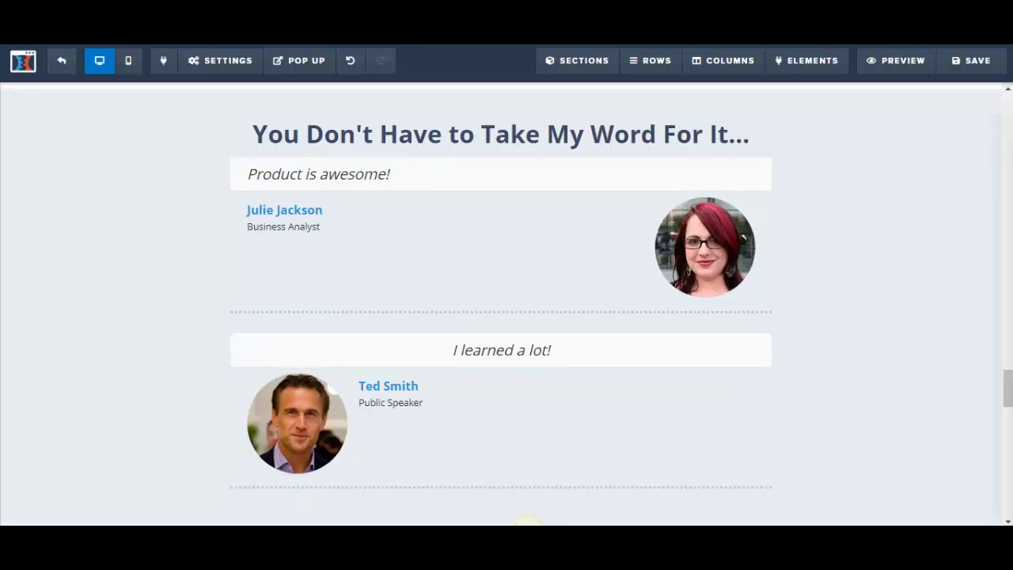
pyautogui.moveTo(244, 539)
pyautogui.click(526, 522)
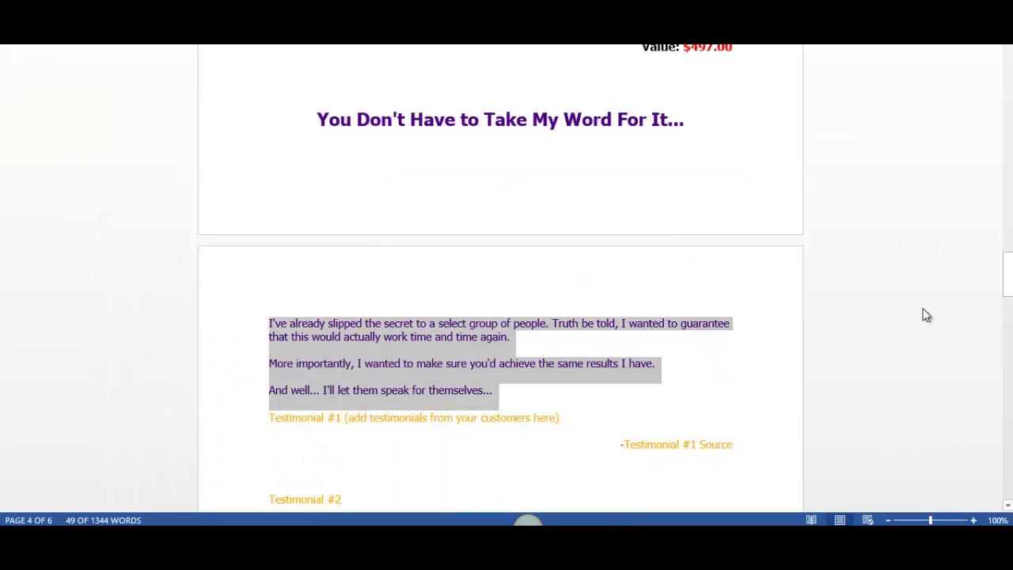
pyautogui.moveTo(1009, 281); pyautogui.dragTo(1009, 323)
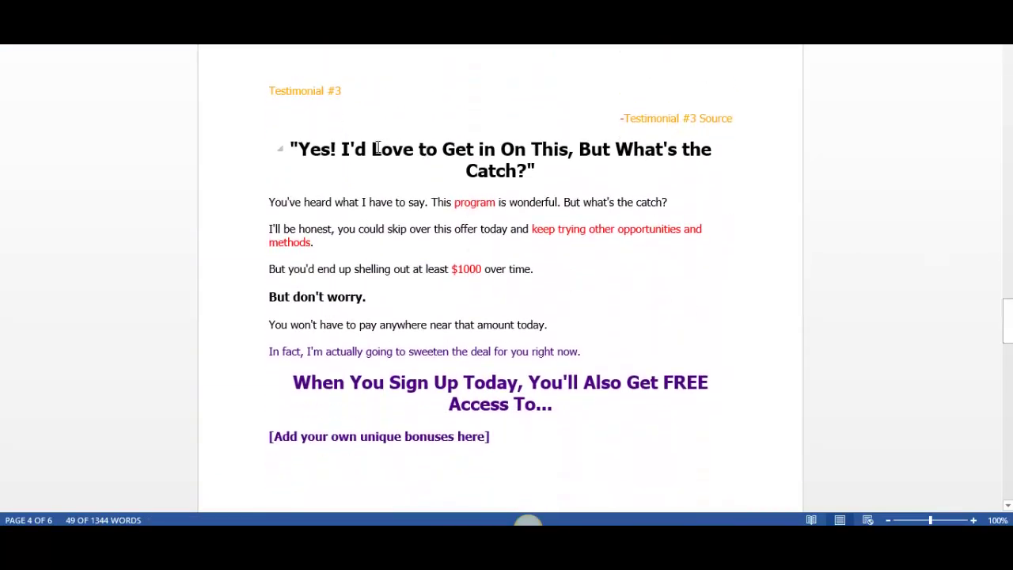
pyautogui.click(322, 151)
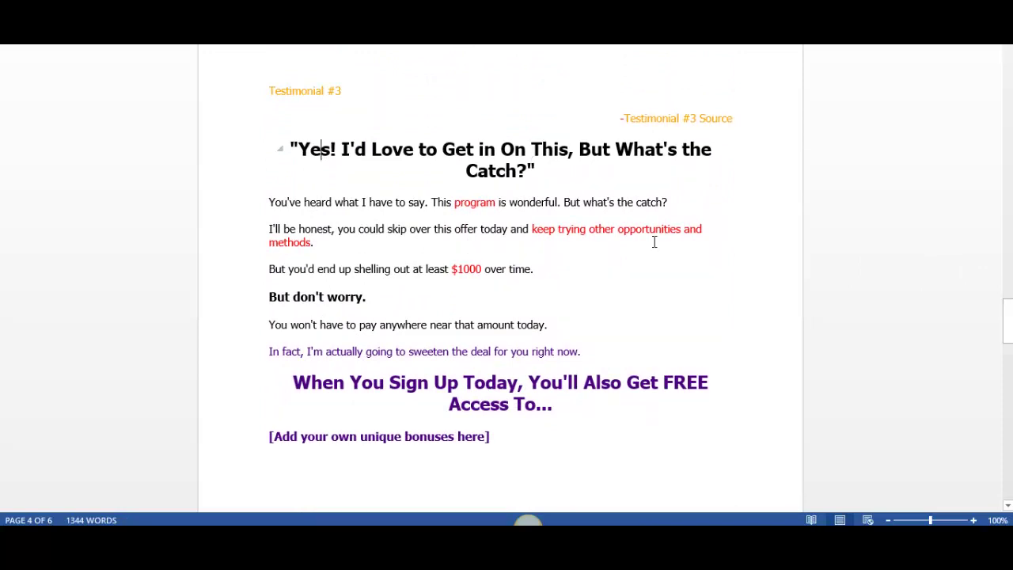
pyautogui.moveTo(1009, 320); pyautogui.dragTo(1010, 351)
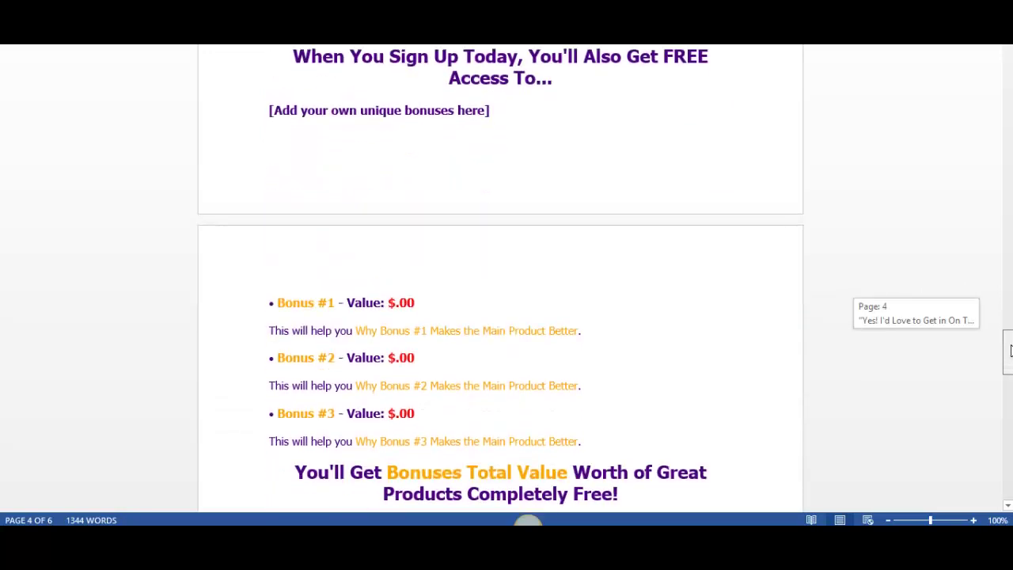
pyautogui.moveTo(1010, 350); pyautogui.dragTo(1009, 388)
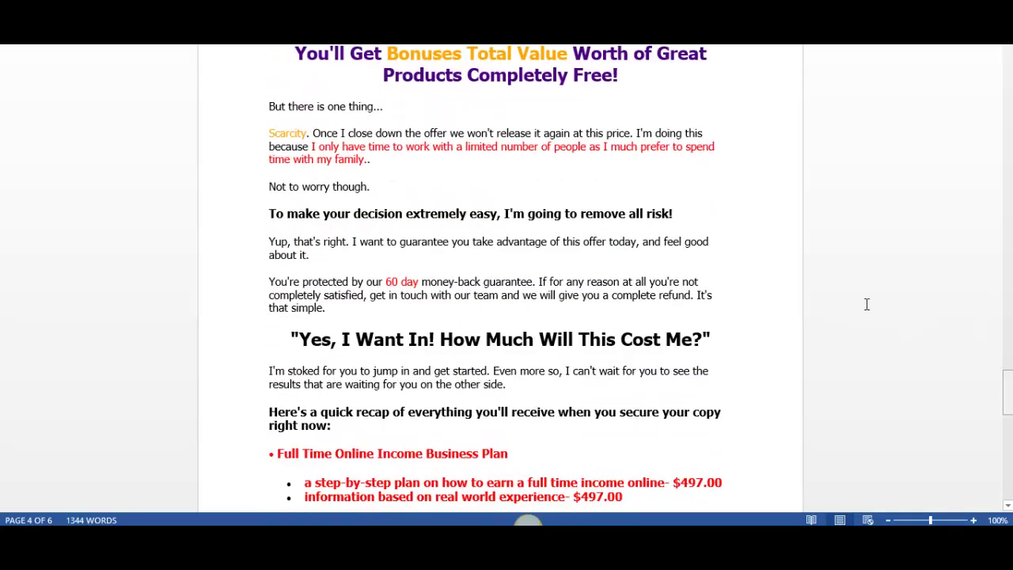
pyautogui.click(411, 99)
pyautogui.moveTo(1009, 403); pyautogui.dragTo(1011, 469)
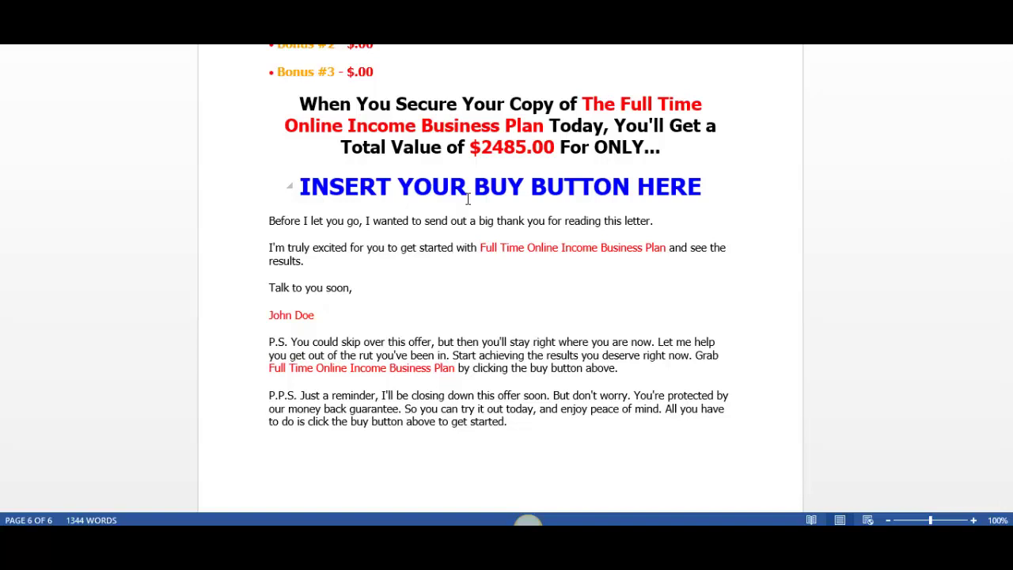
pyautogui.moveTo(1009, 478); pyautogui.dragTo(1009, 402)
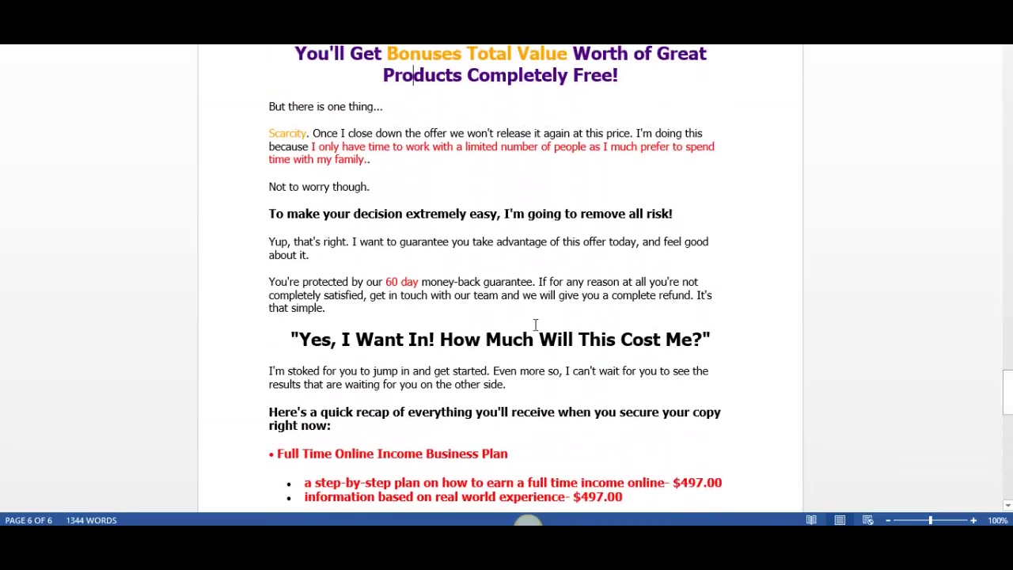